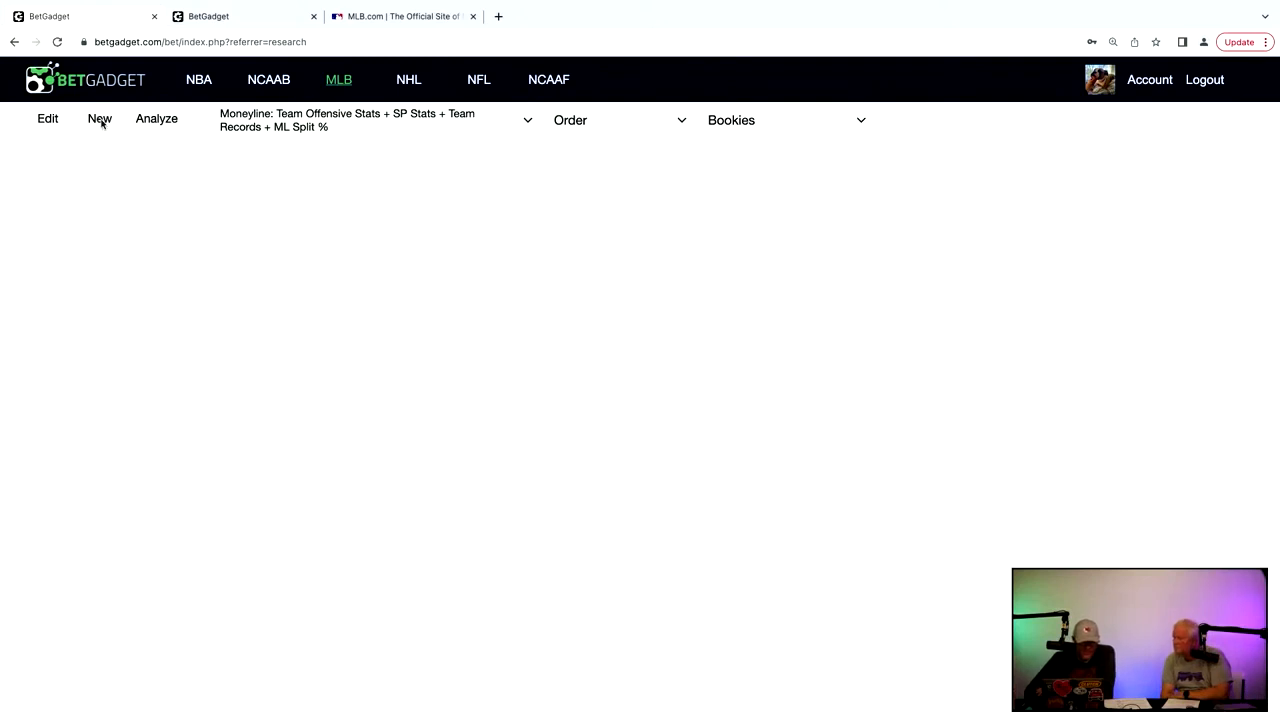
Step: Create a new MLB betting model and name it "Podcast 4"
left_click(98, 118)
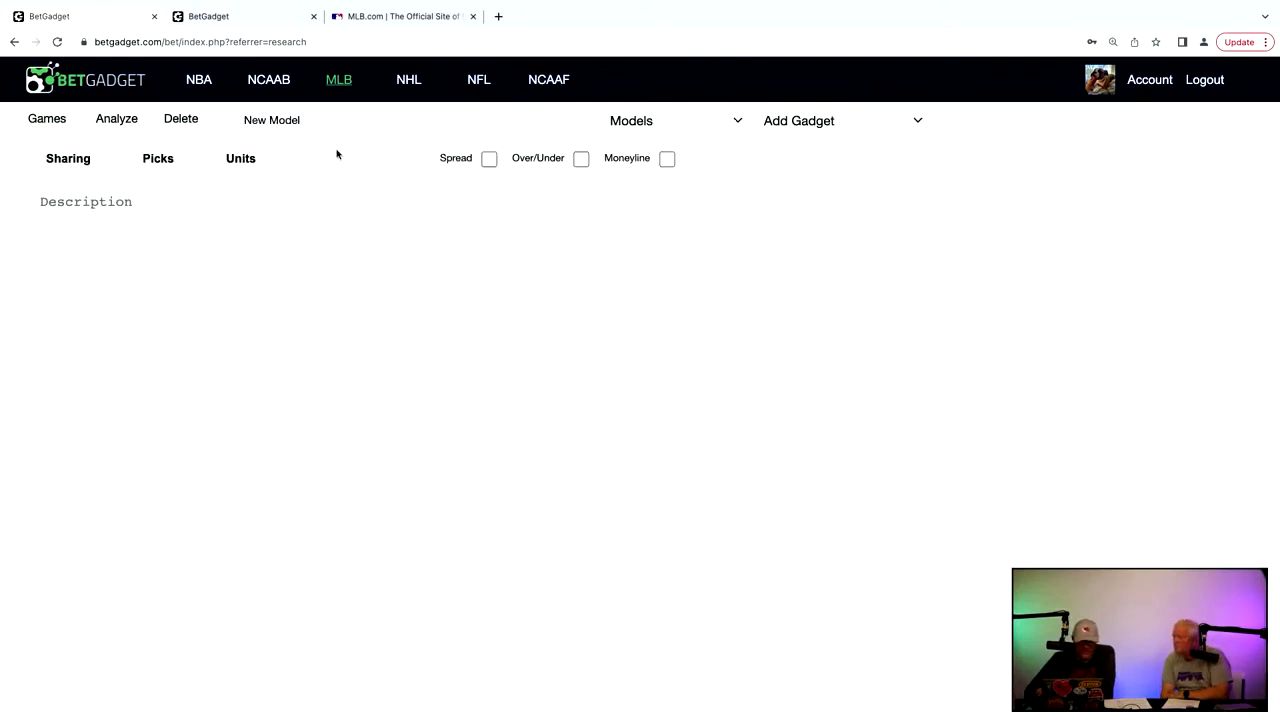
left_click(323, 120)
key("BackSpace")
key("BackSpace")
key("BackSpace")
key("BackSpace")
key("BackSpace")
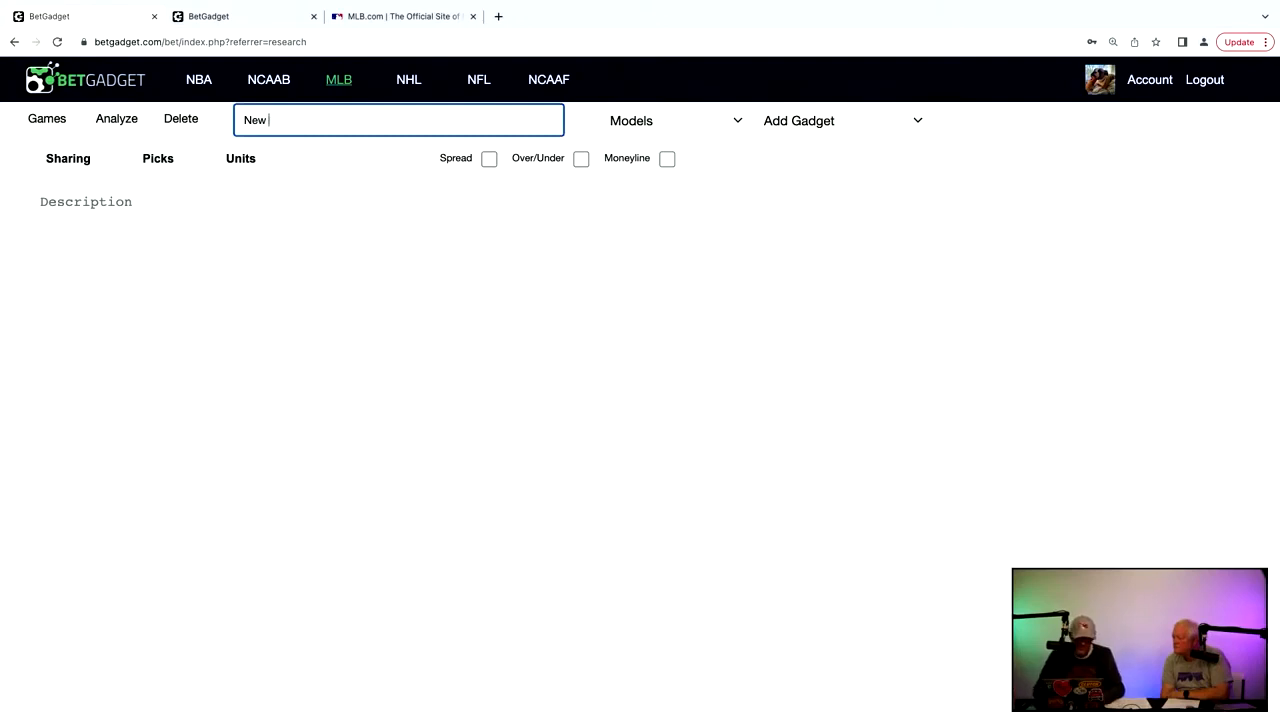
key("BackSpace")
key("BackSpace")
key("BackSpace")
key("BackSpace")
type("Podcast 4")
left_click(352, 211)
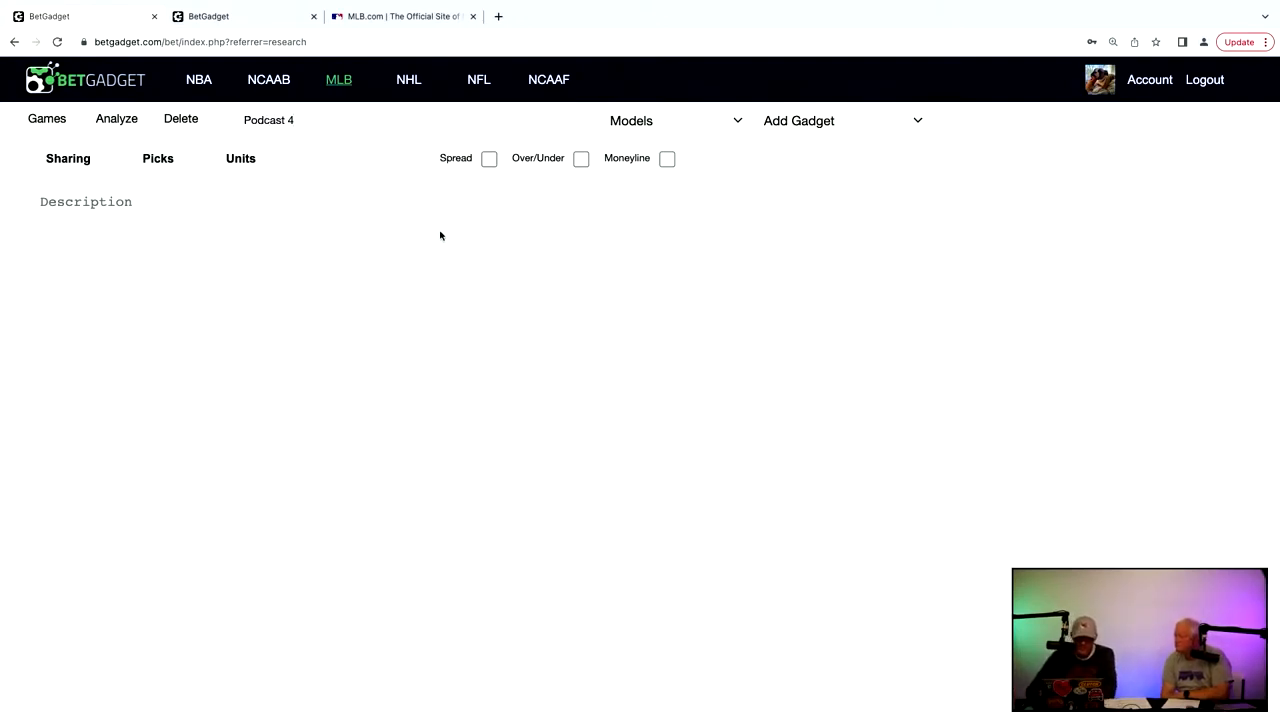
Step: Enable the Moneyline bet type for the model
left_click(791, 121)
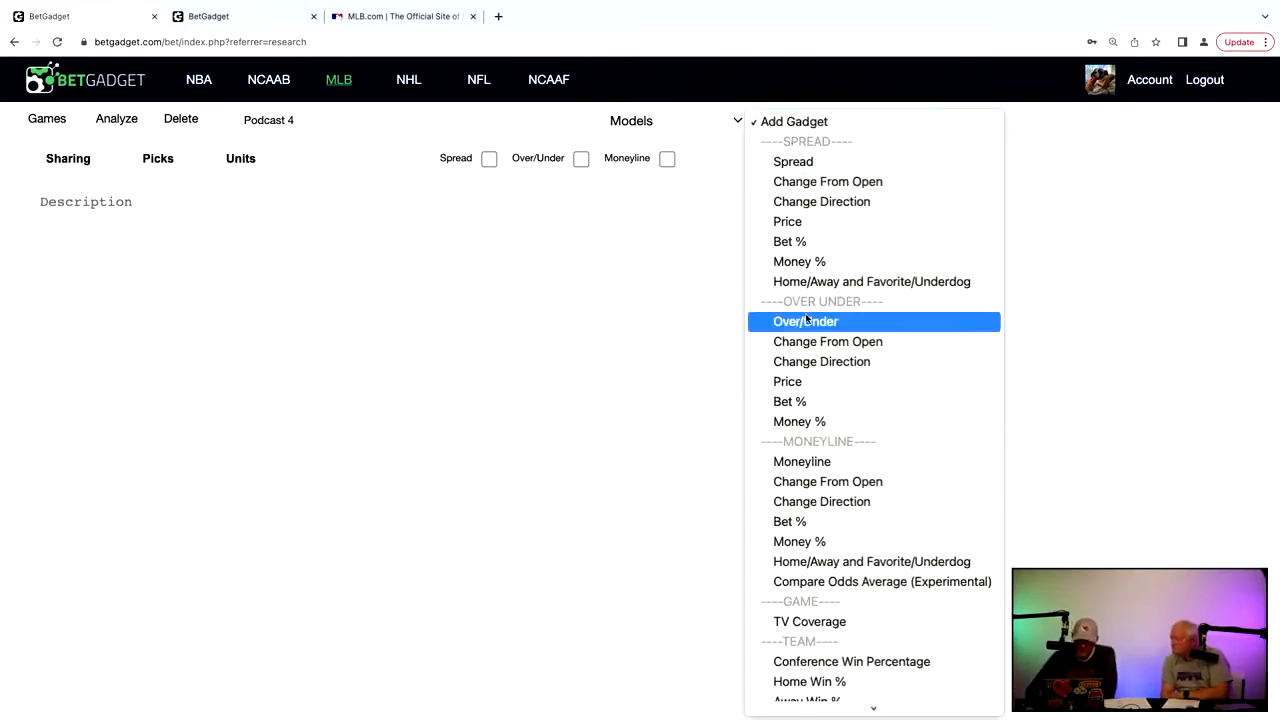
scroll(806, 315, "down", 3)
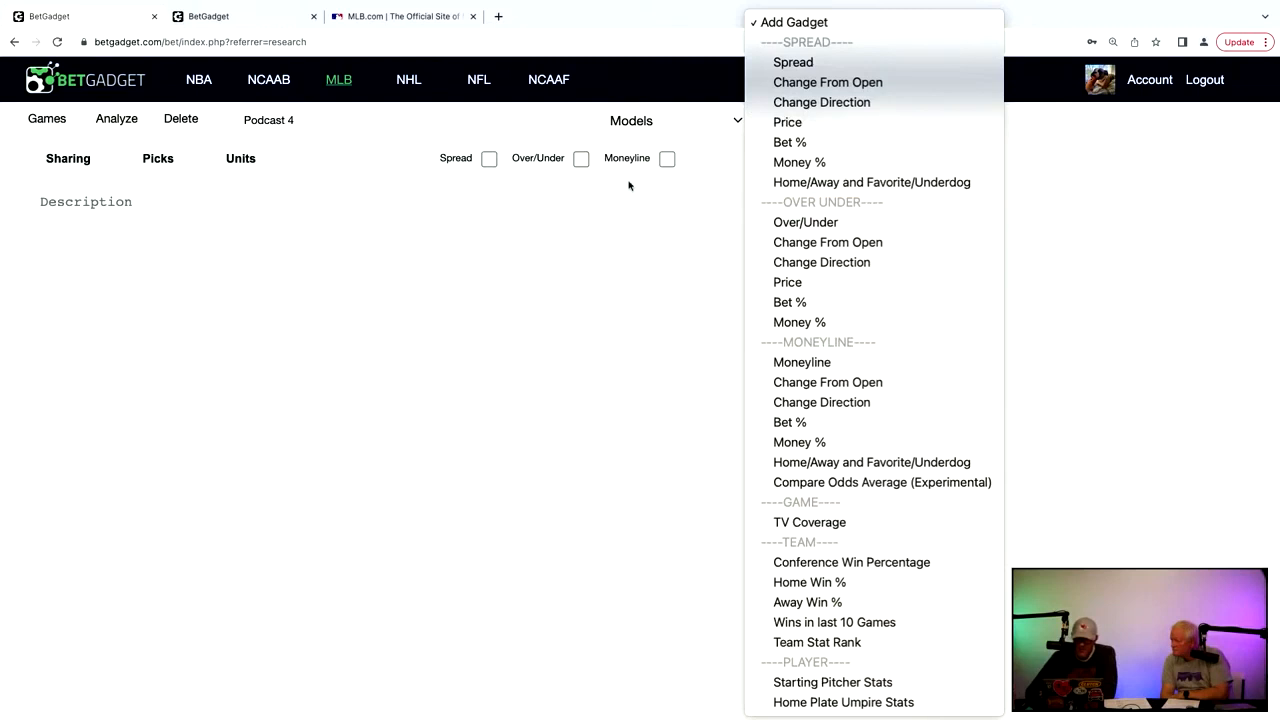
left_click(666, 160)
left_click(666, 160)
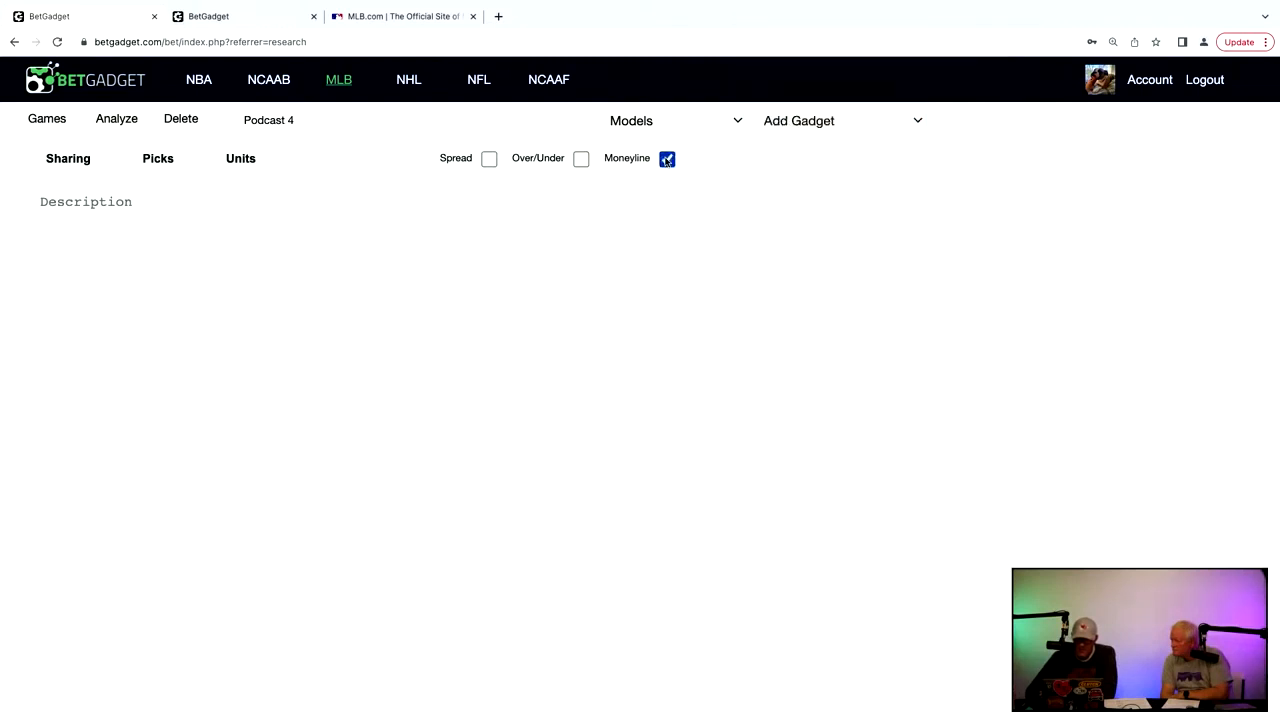
Step: Add the Over/Under Bet % gadget and the team gadget Wins in last 10 Games to the model
left_click(791, 126)
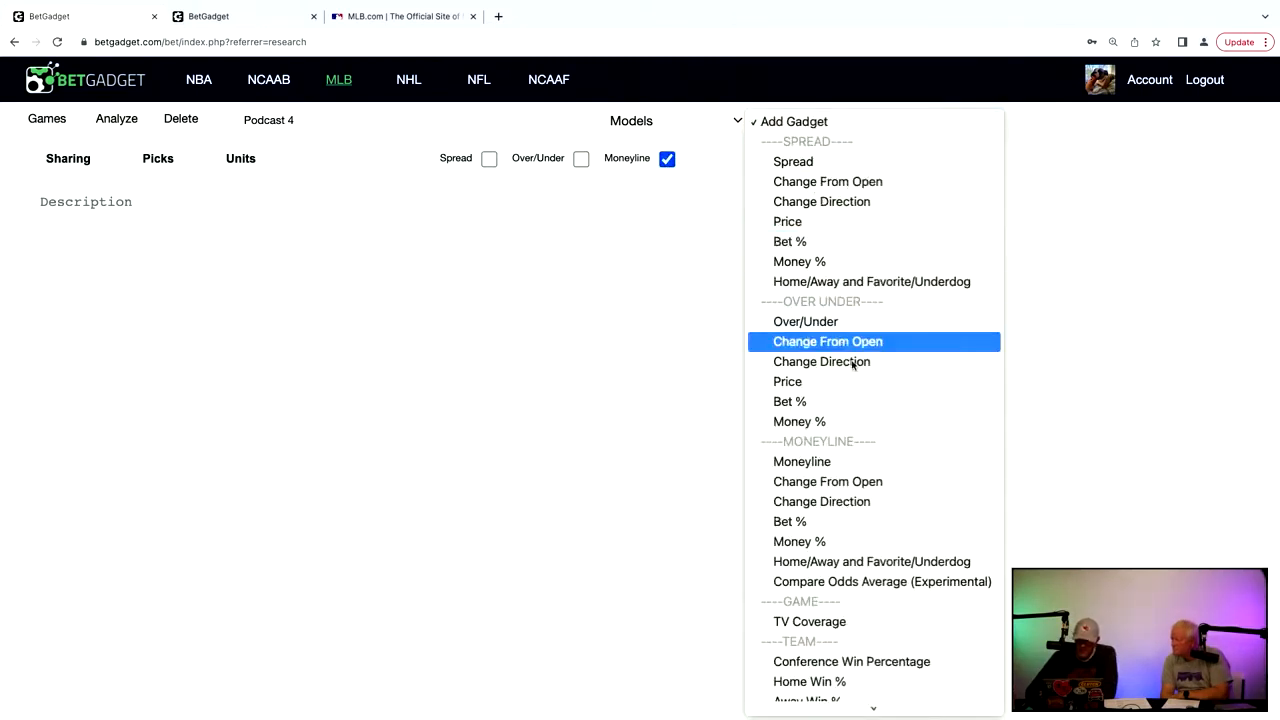
left_click(831, 402)
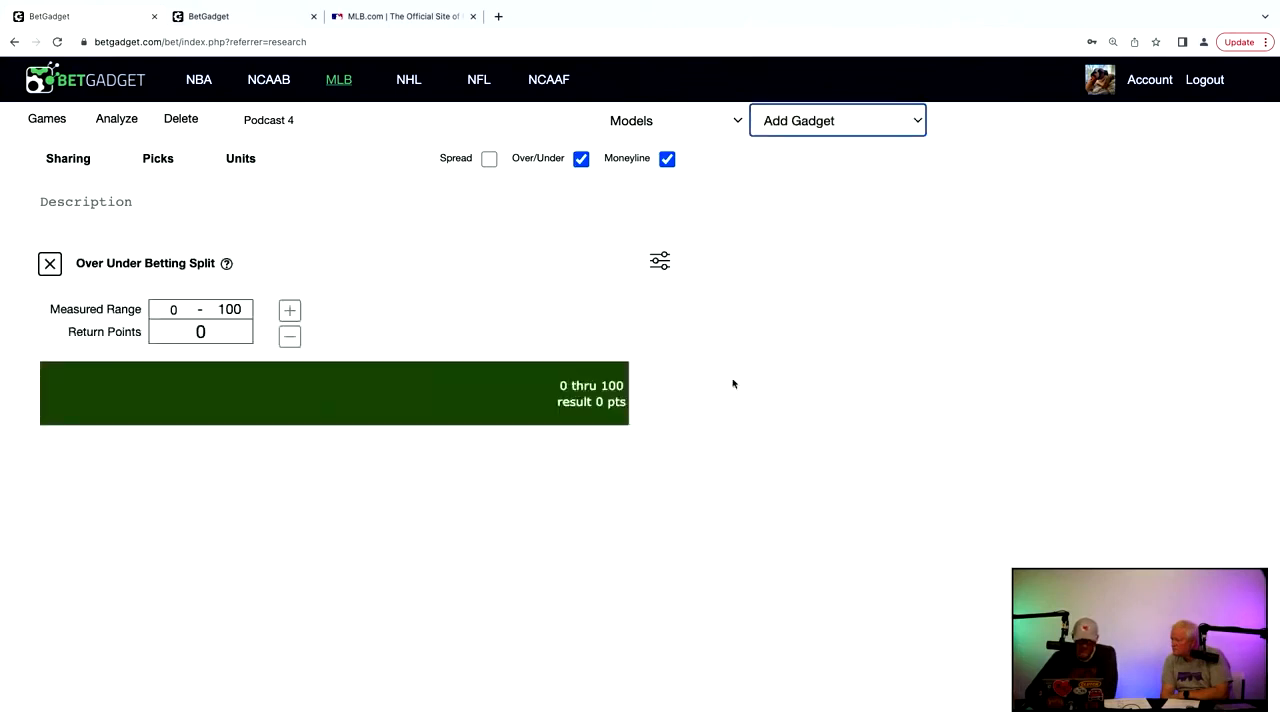
left_click(803, 119)
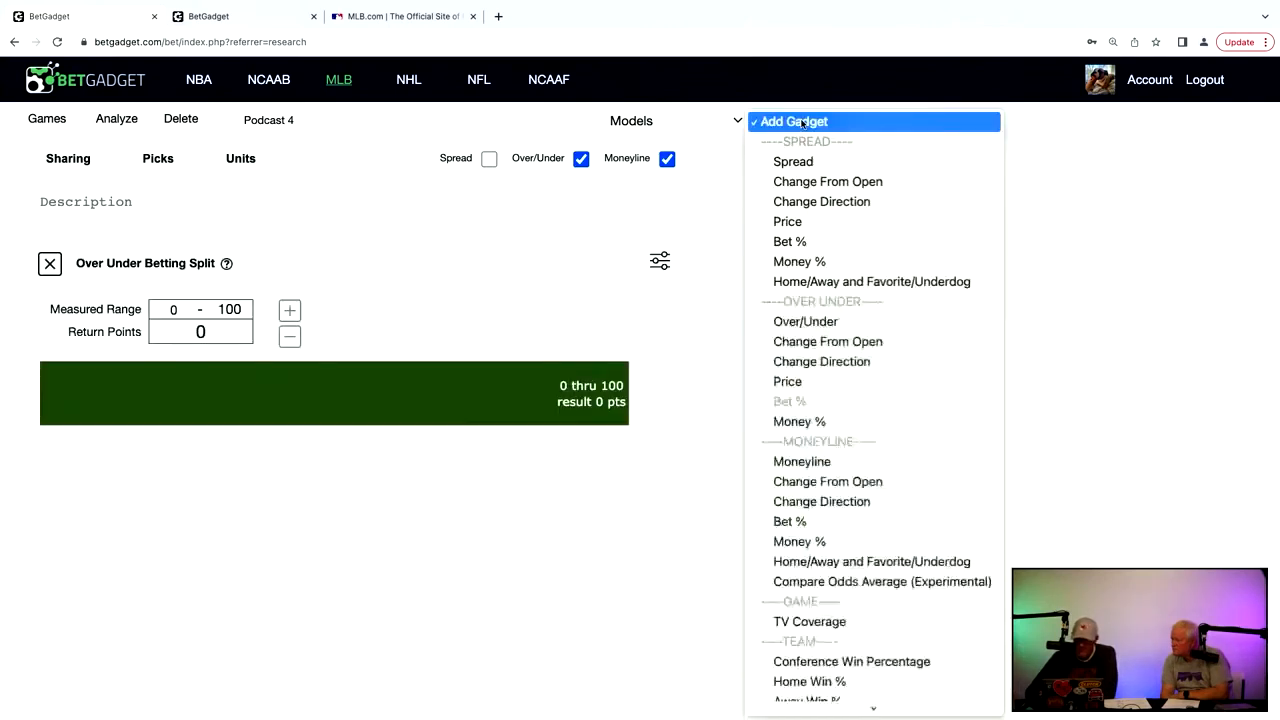
scroll(856, 380, "down", 3)
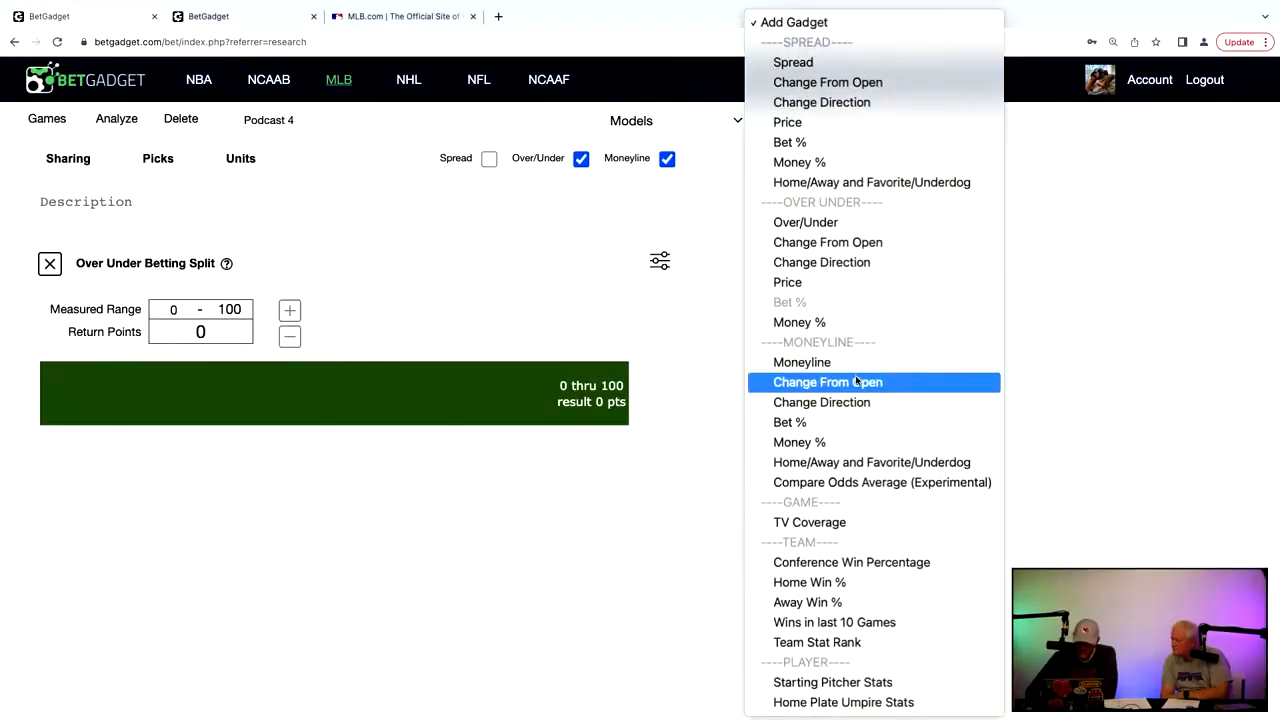
left_click(866, 621)
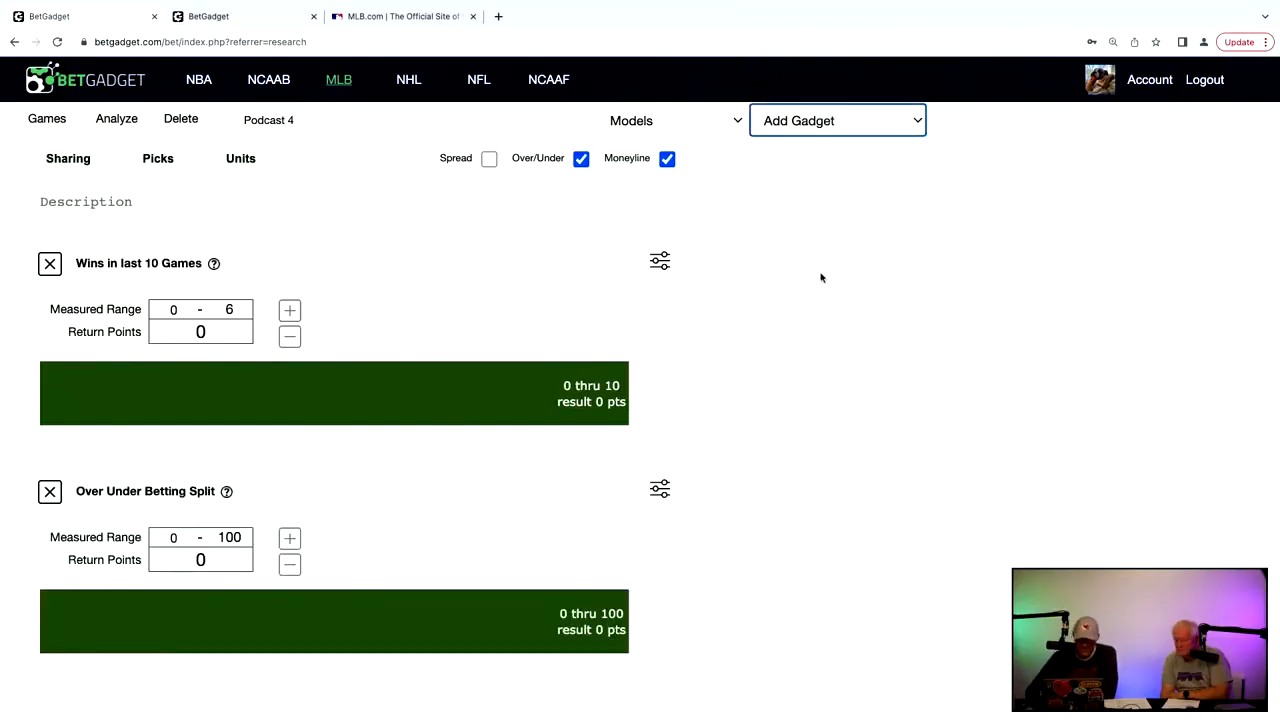
Step: Add the Team Stat Rank gadget and the Starting Pitcher Stats gadget to the model
left_click(800, 126)
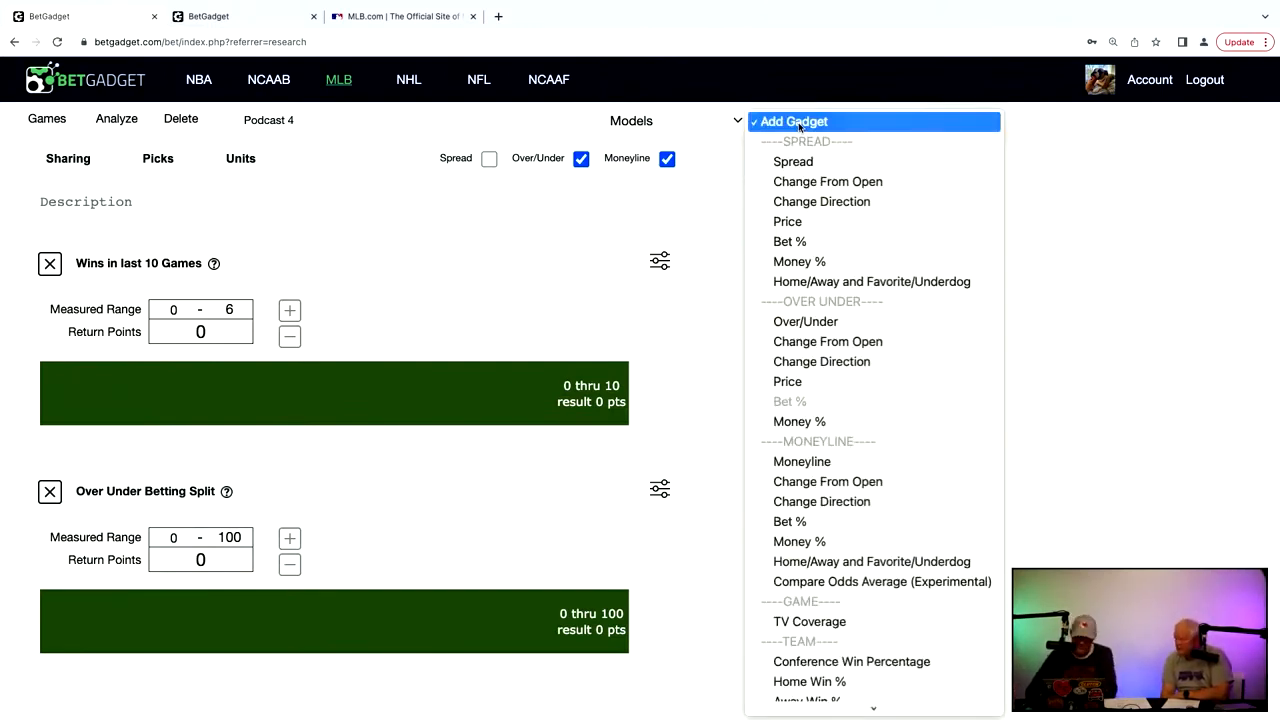
scroll(832, 285, "down", 3)
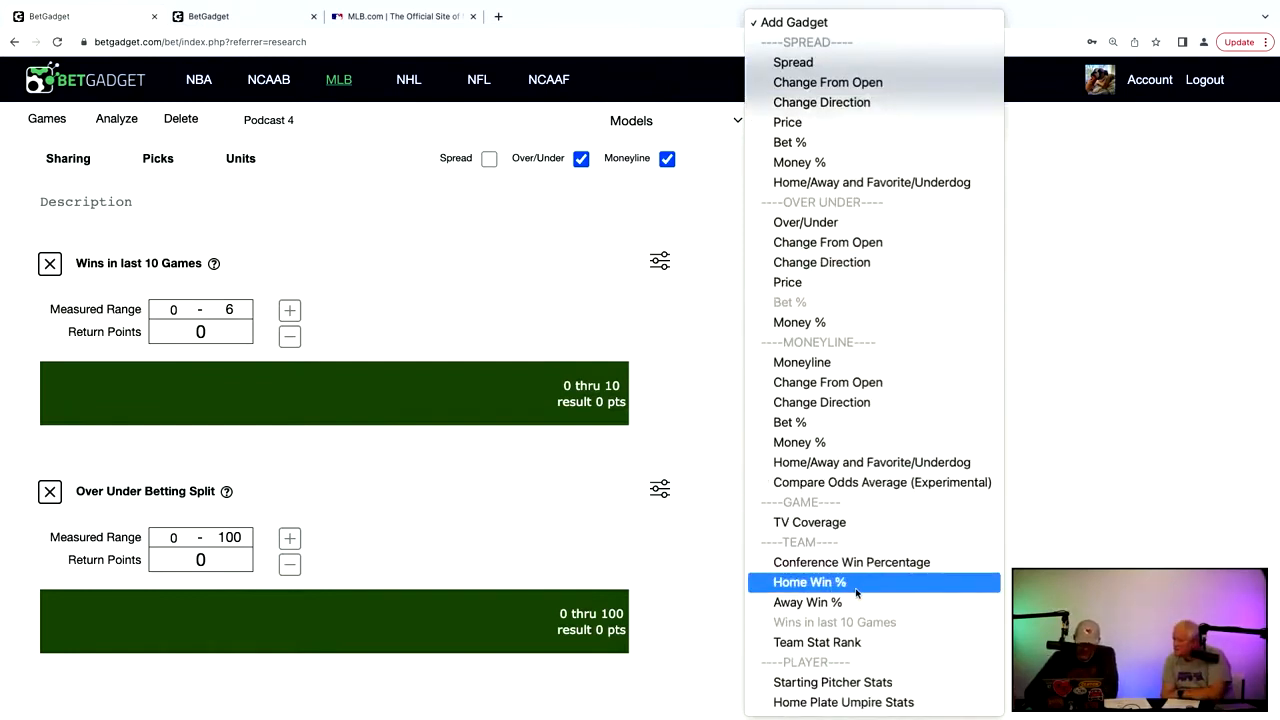
left_click(858, 648)
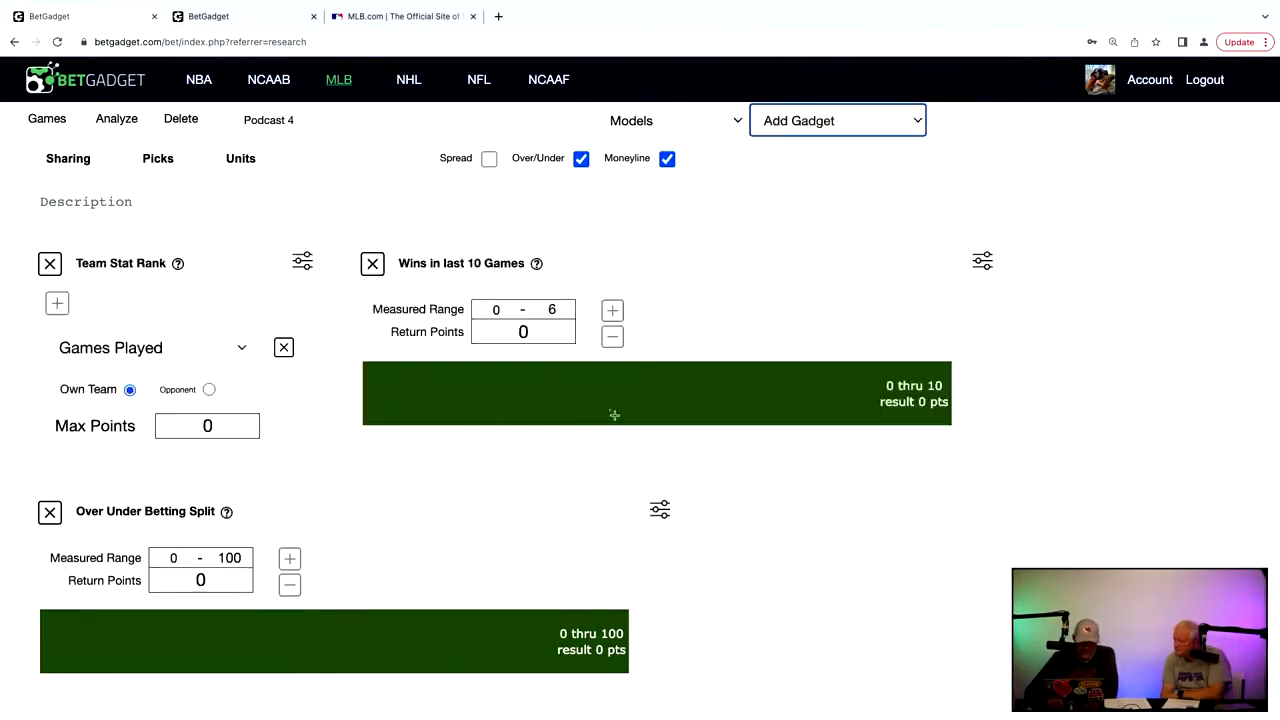
scroll(608, 408, "down", 1)
scroll(606, 403, "up", 1)
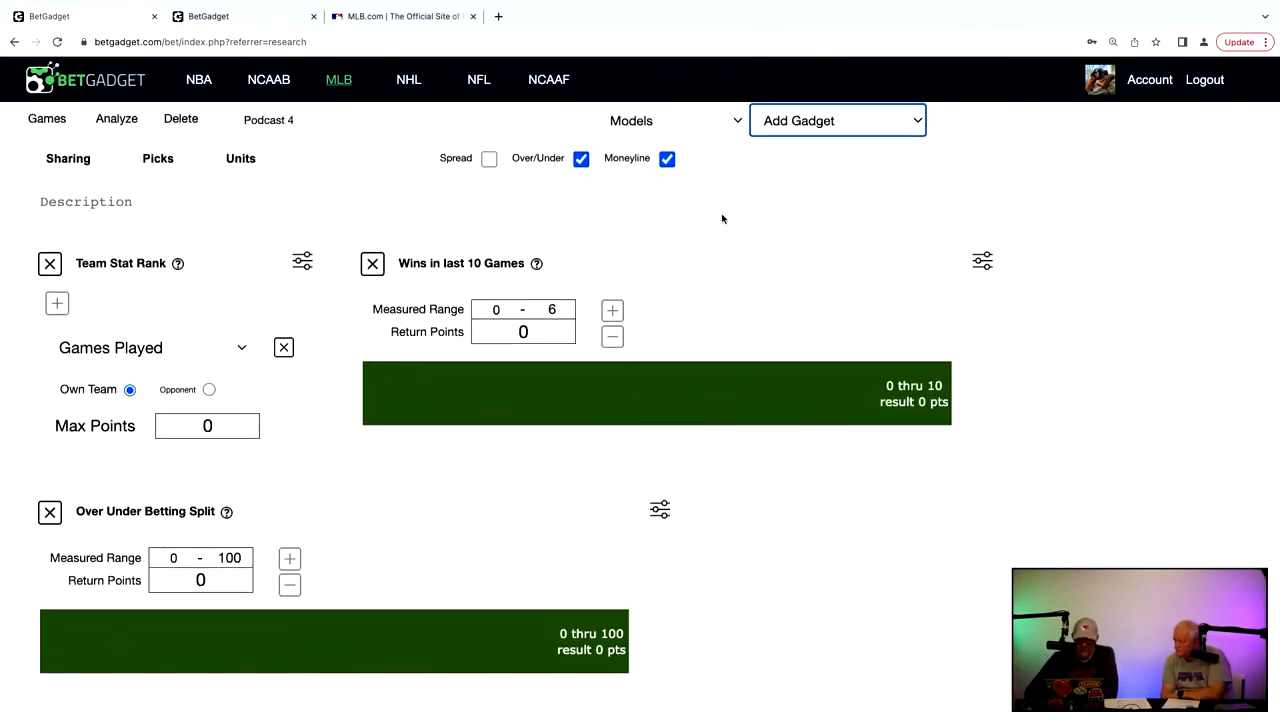
left_click(817, 121)
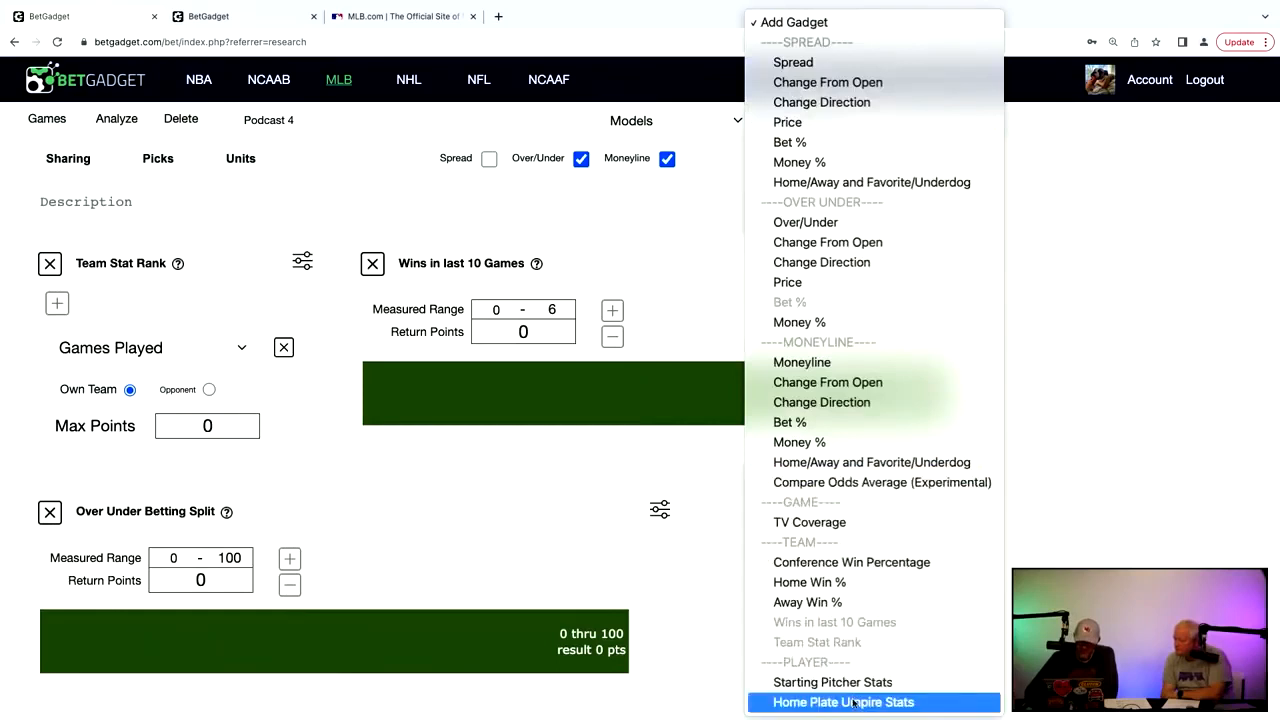
left_click(847, 688)
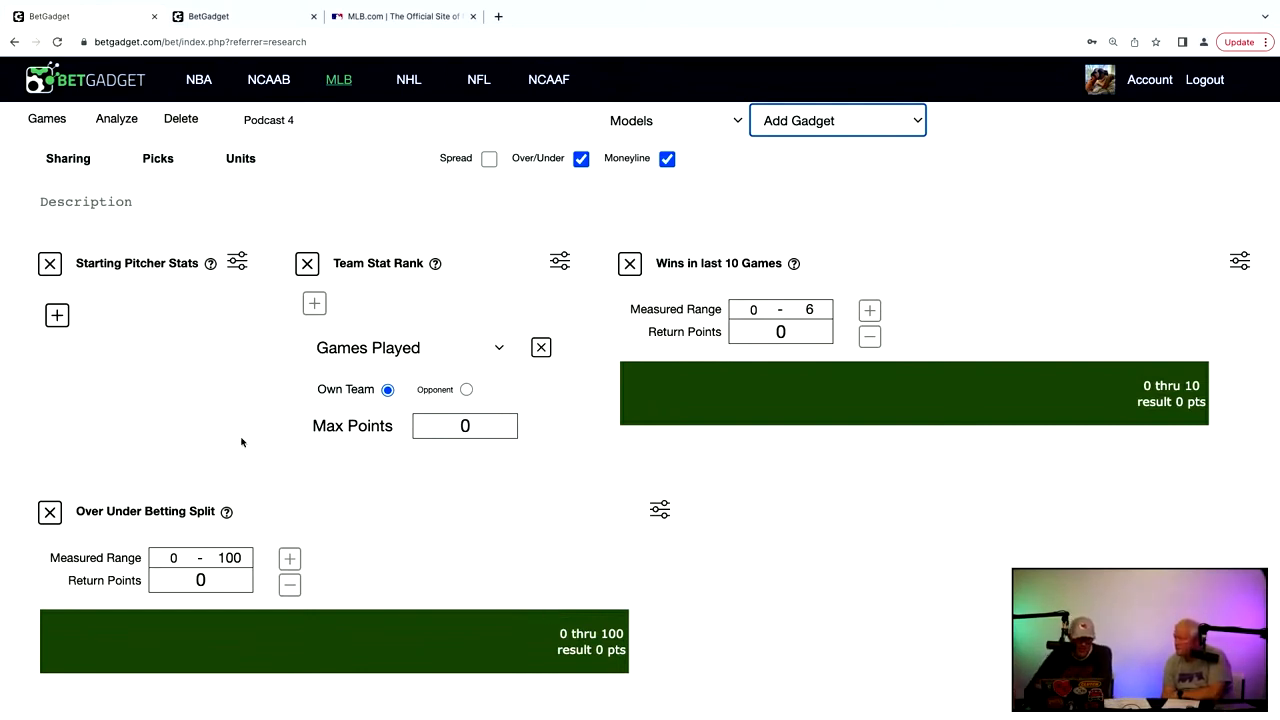
Step: Add Earned Run Average and Walks and Hits Per Innings Pitched as statistics in the Starting Pitcher Stats gadget
left_click(57, 315)
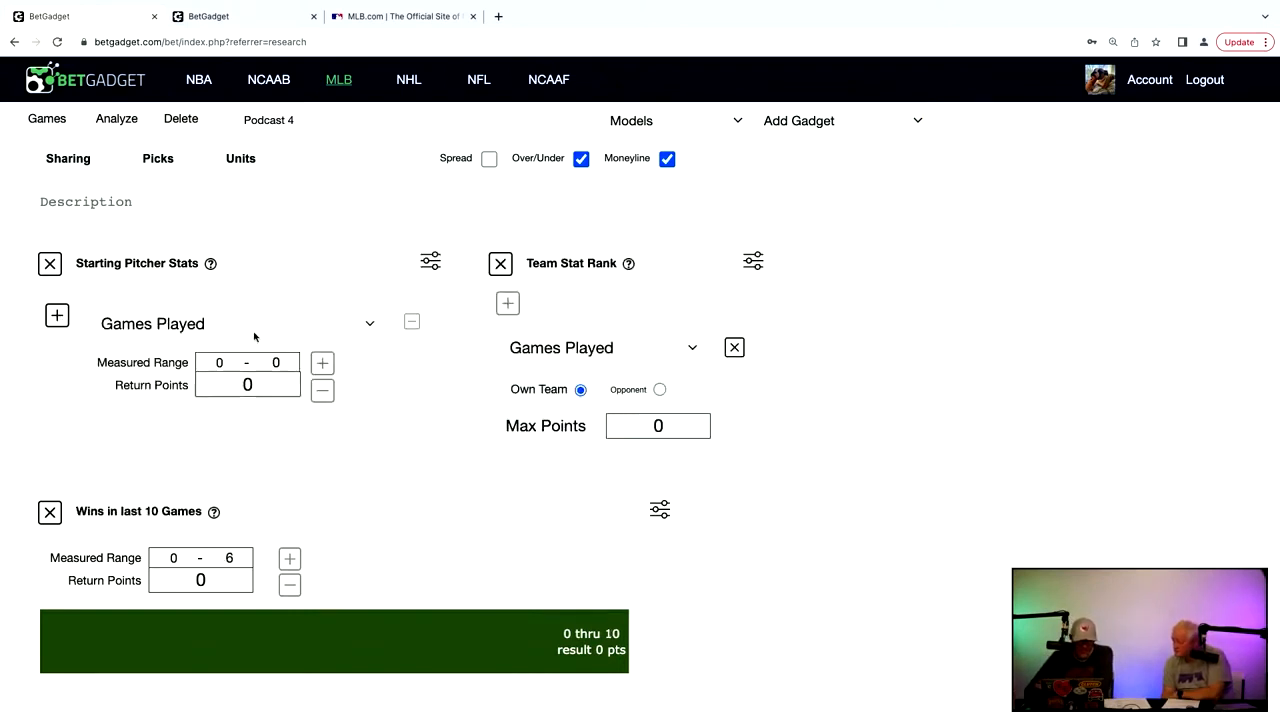
left_click(253, 336)
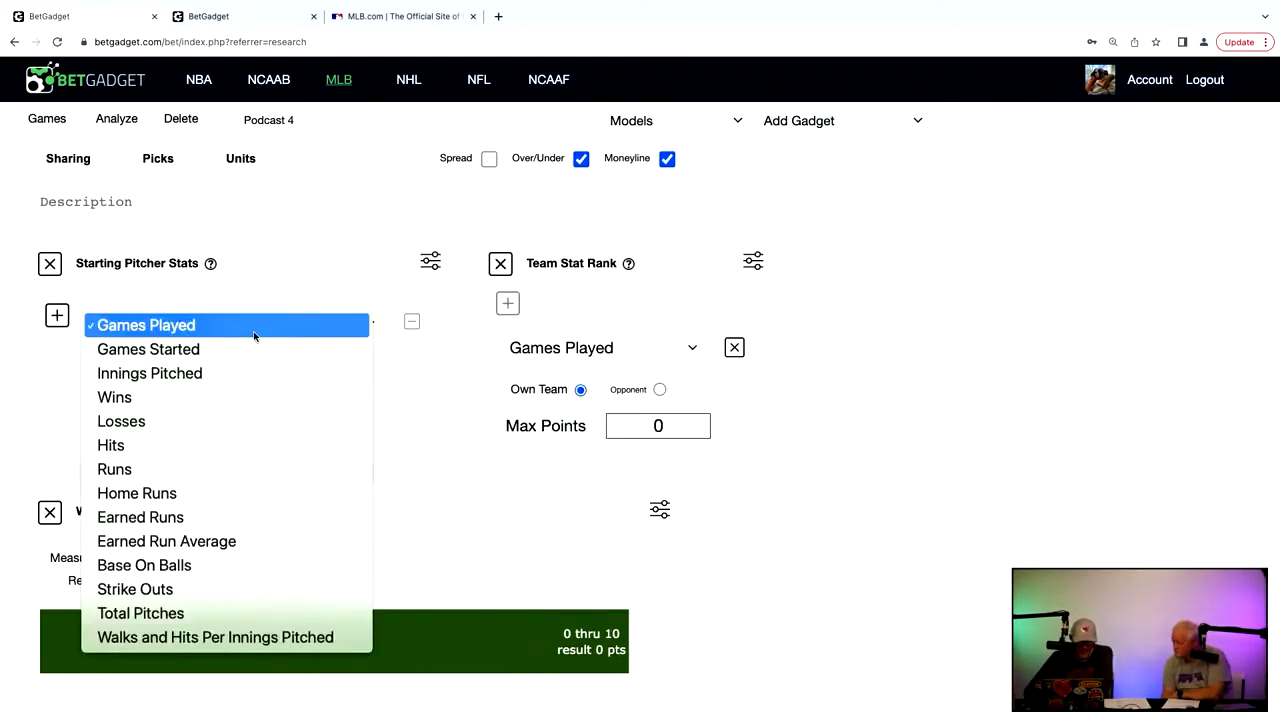
left_click(247, 543)
left_click(57, 315)
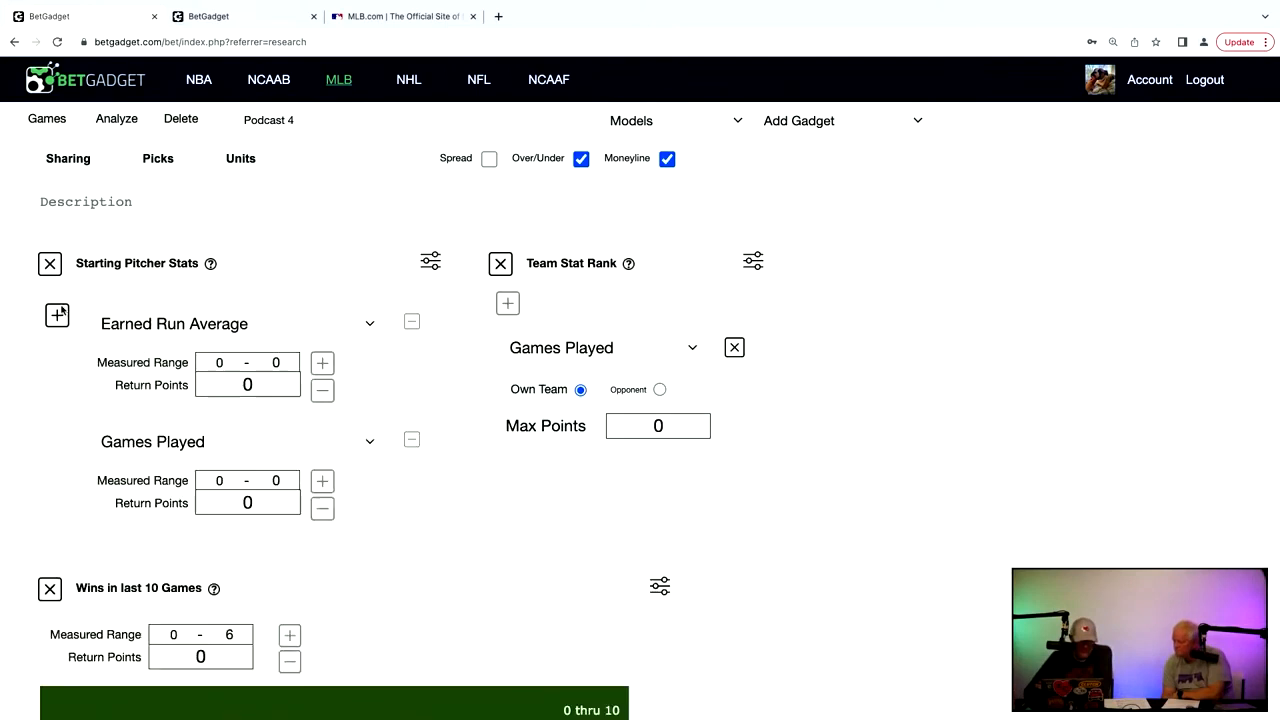
left_click(309, 440)
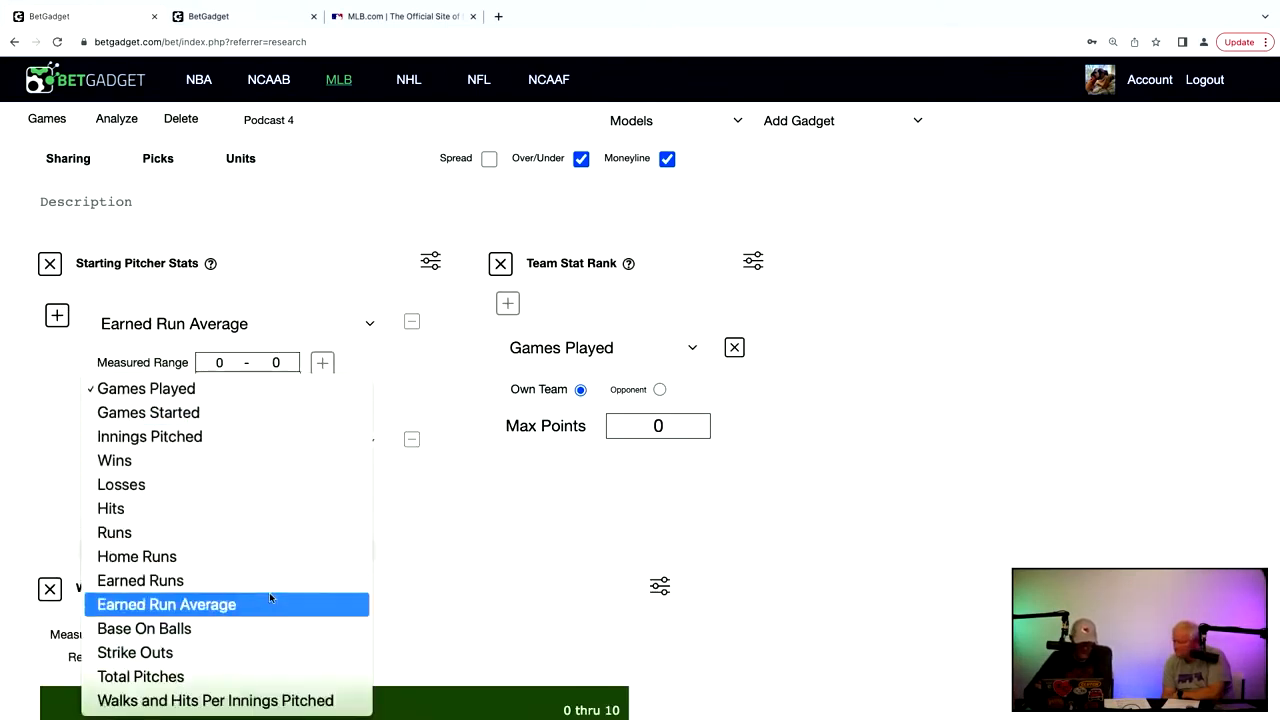
left_click(250, 699)
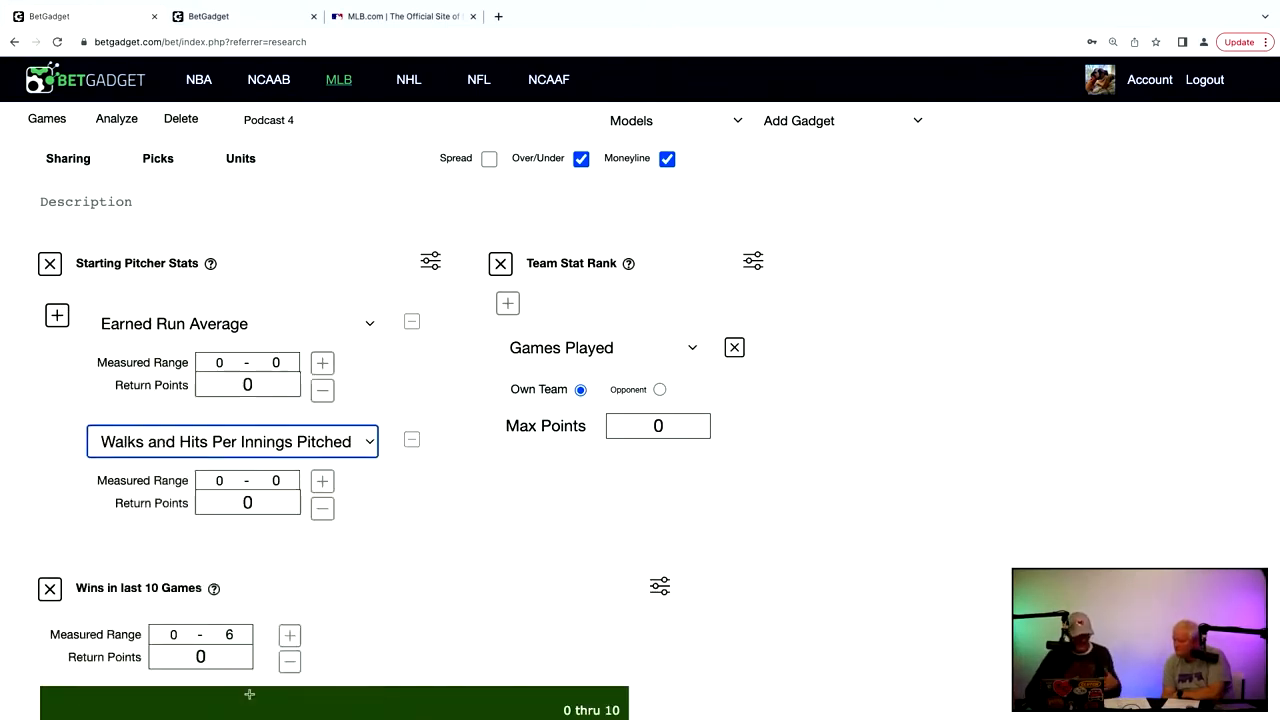
Step: Give Earned Run Average a second range, end its first range at 3.5 and set that range's return points to 12
double_click(243, 385)
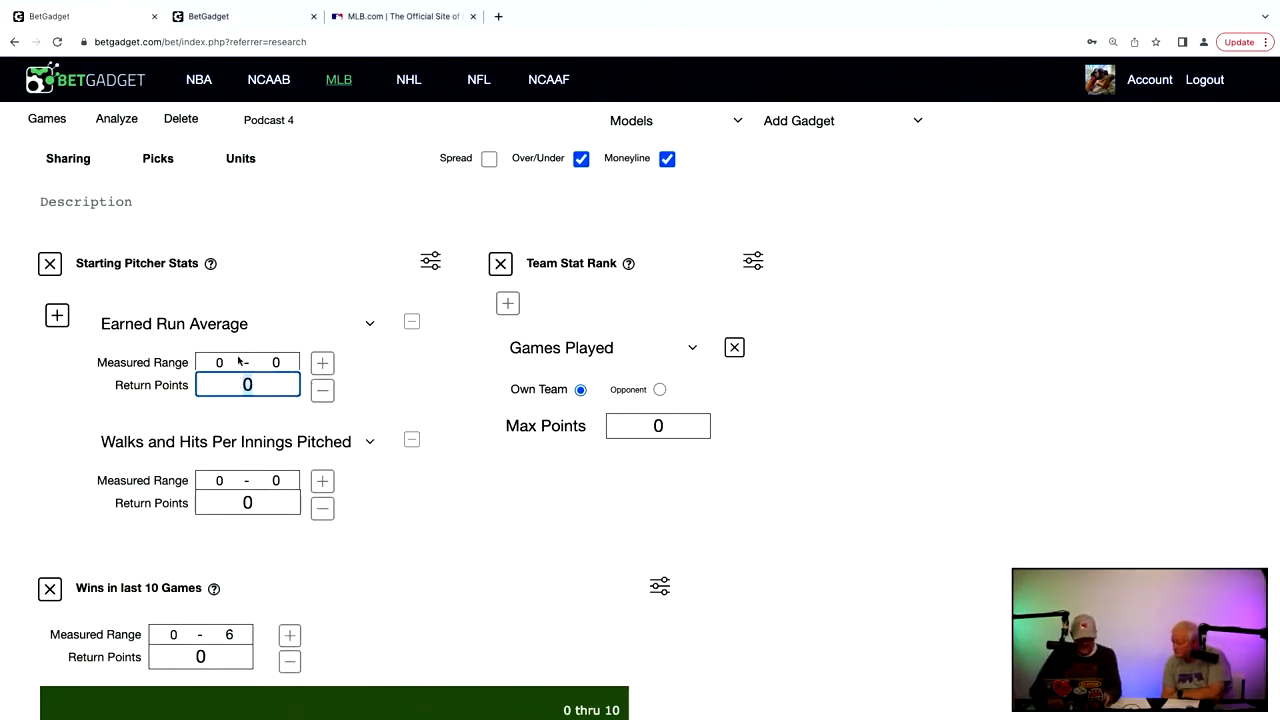
left_click(235, 362)
double_click(270, 361)
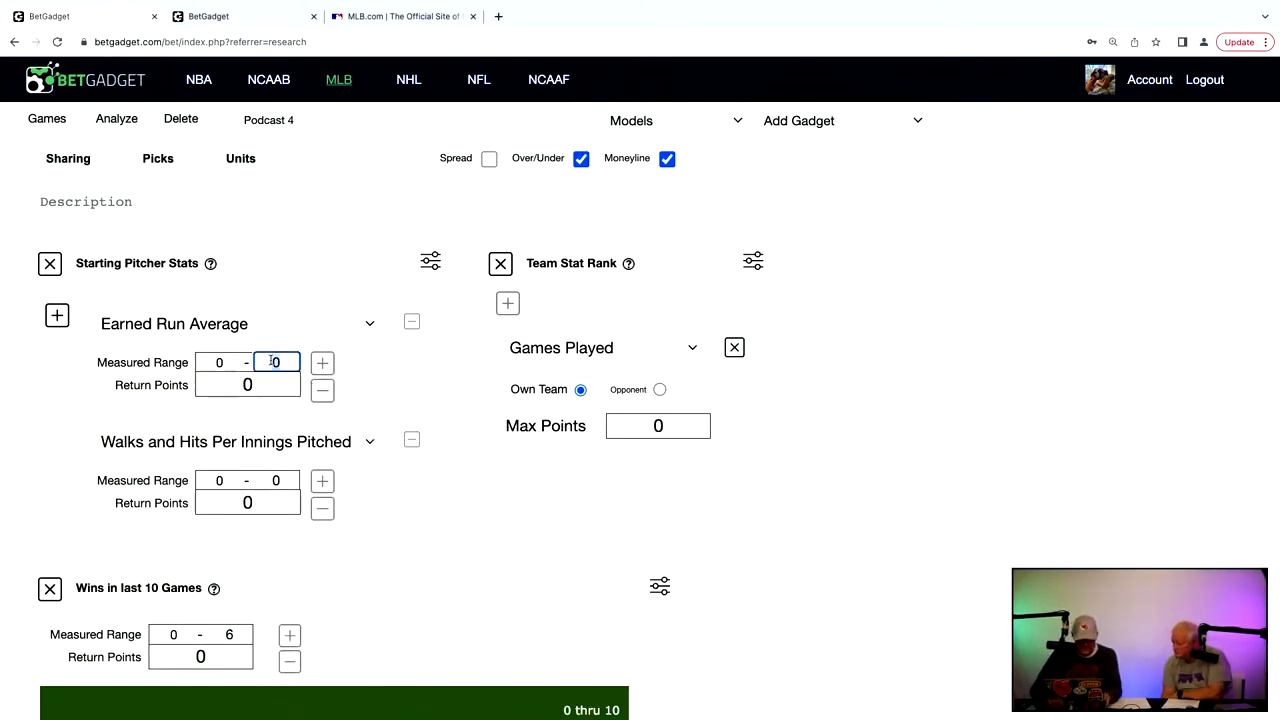
type("1")
left_click(320, 364)
double_click(275, 362)
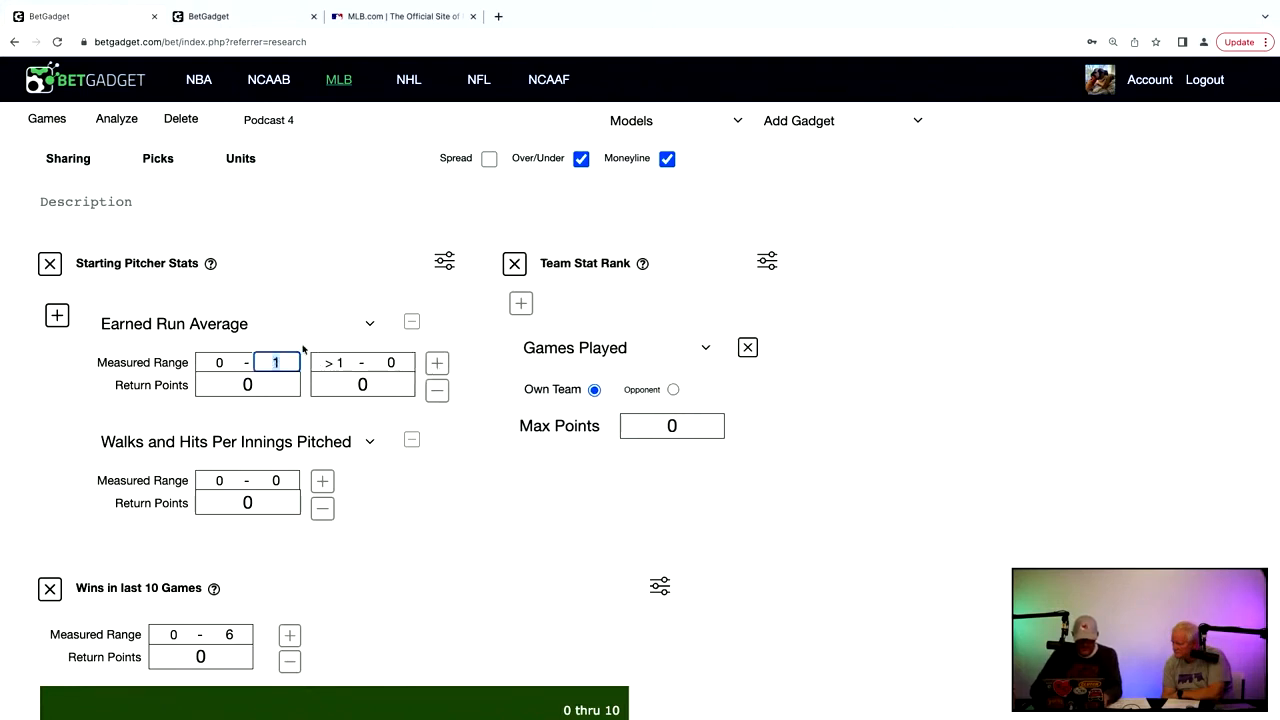
type("3.5")
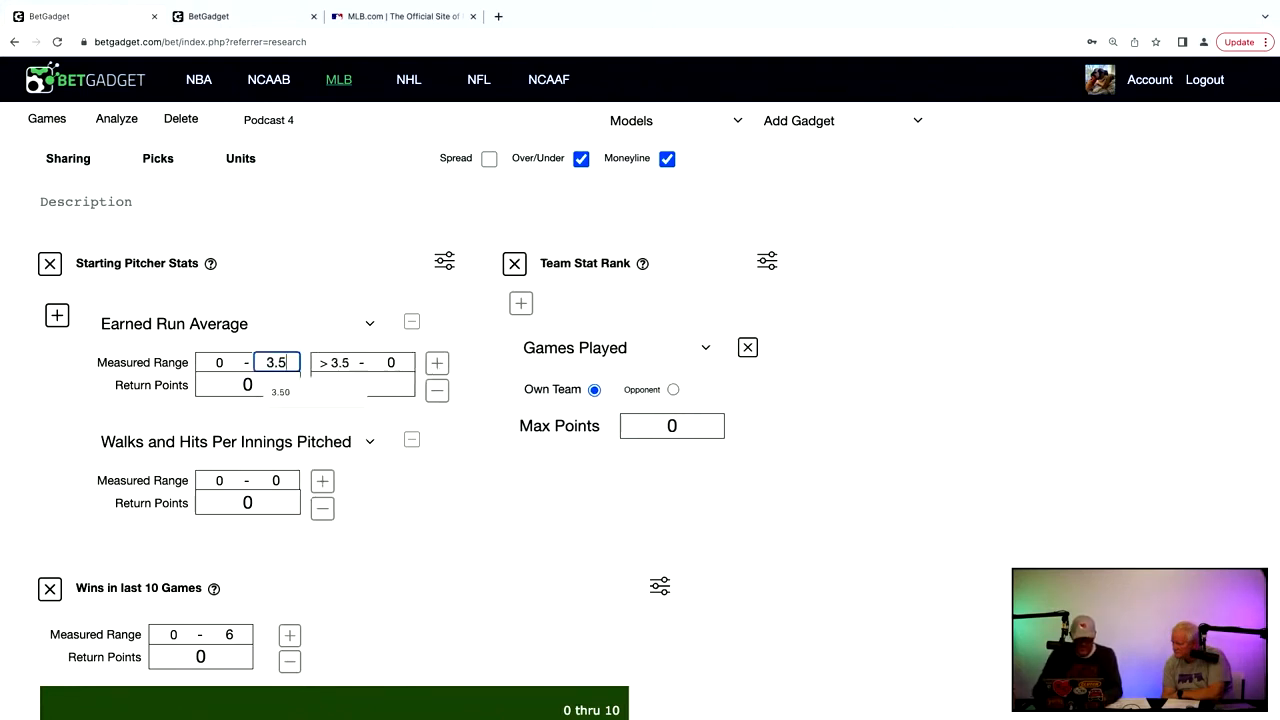
left_click(250, 384)
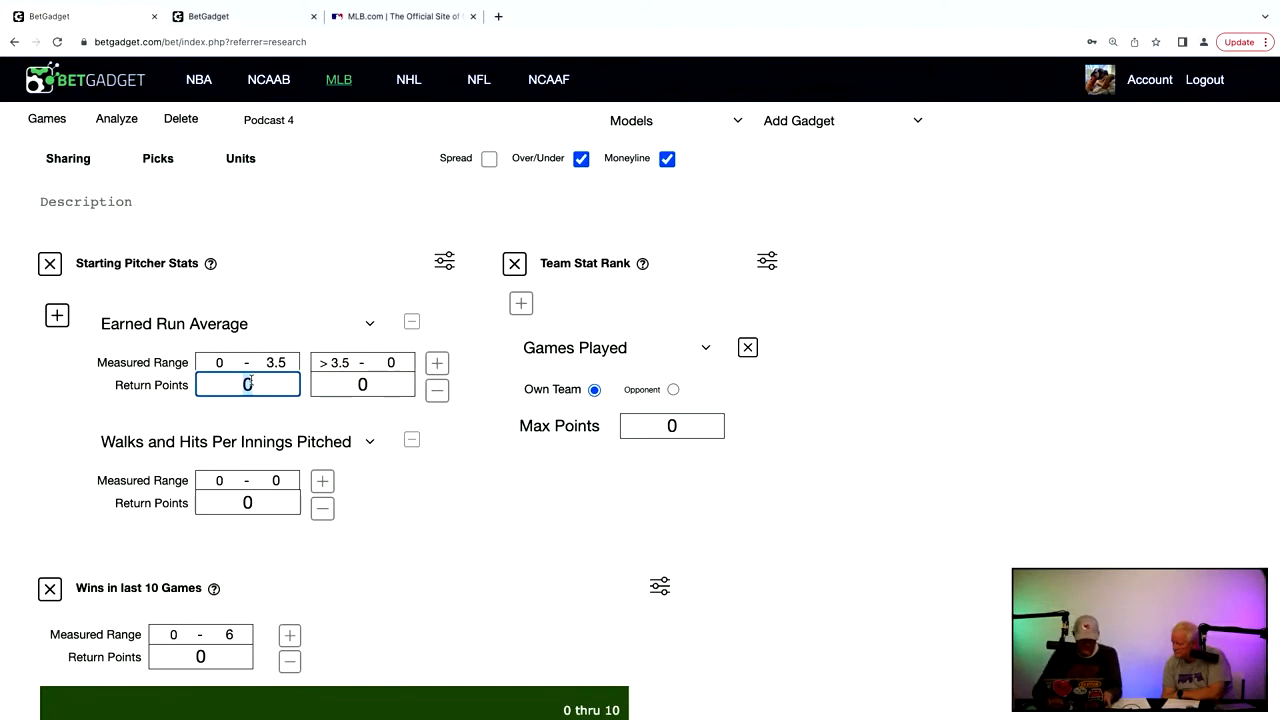
type("12")
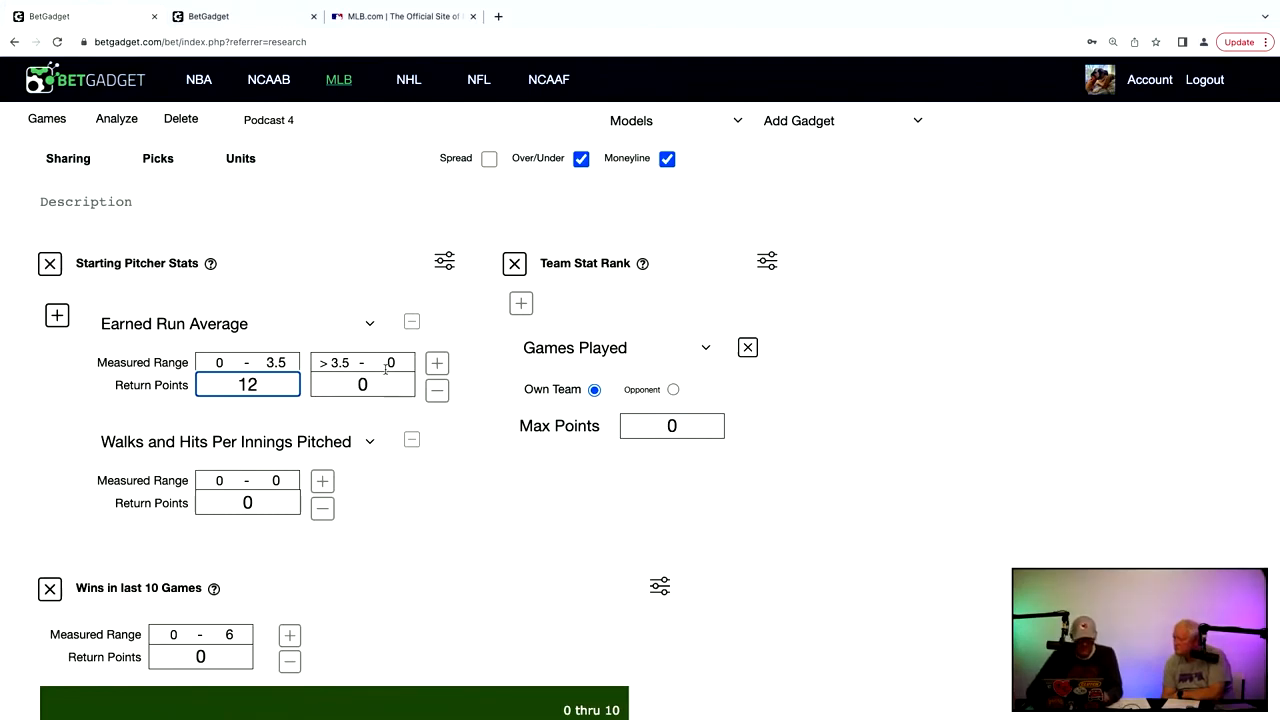
Step: Give Walks and Hits Per Innings Pitched a second range and end its first range at 1.28
left_click(322, 487)
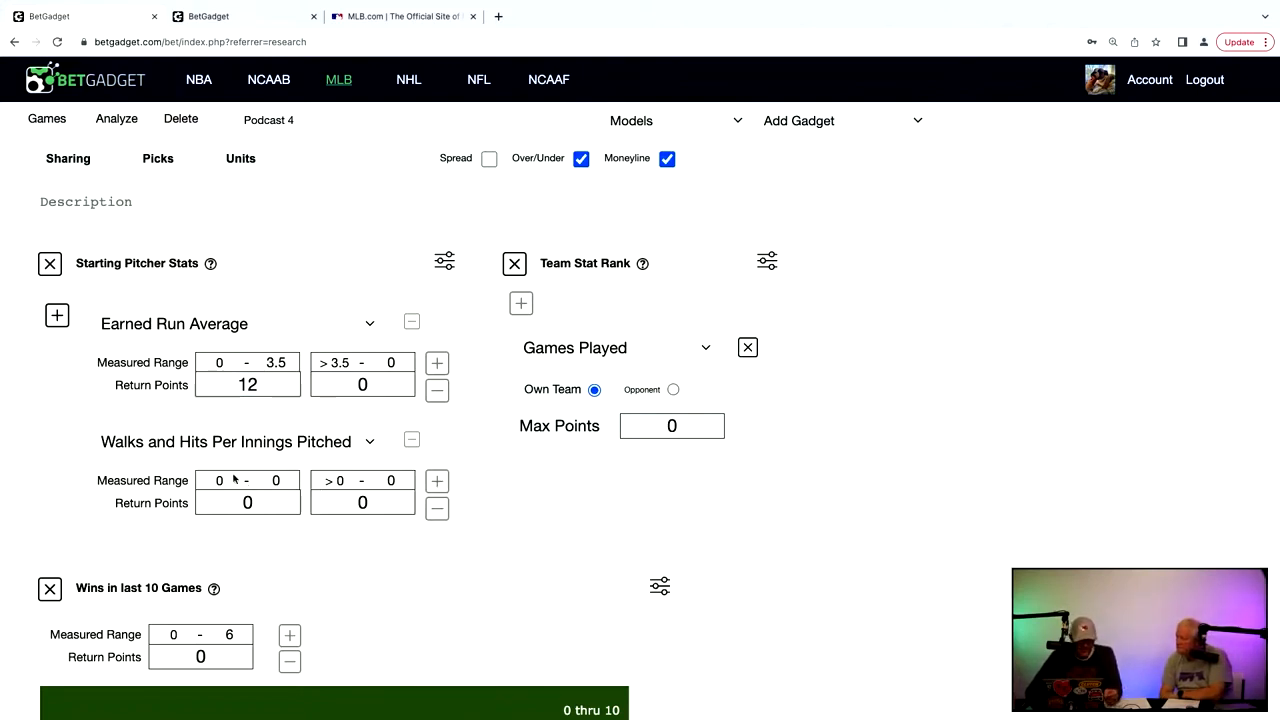
left_click(289, 480)
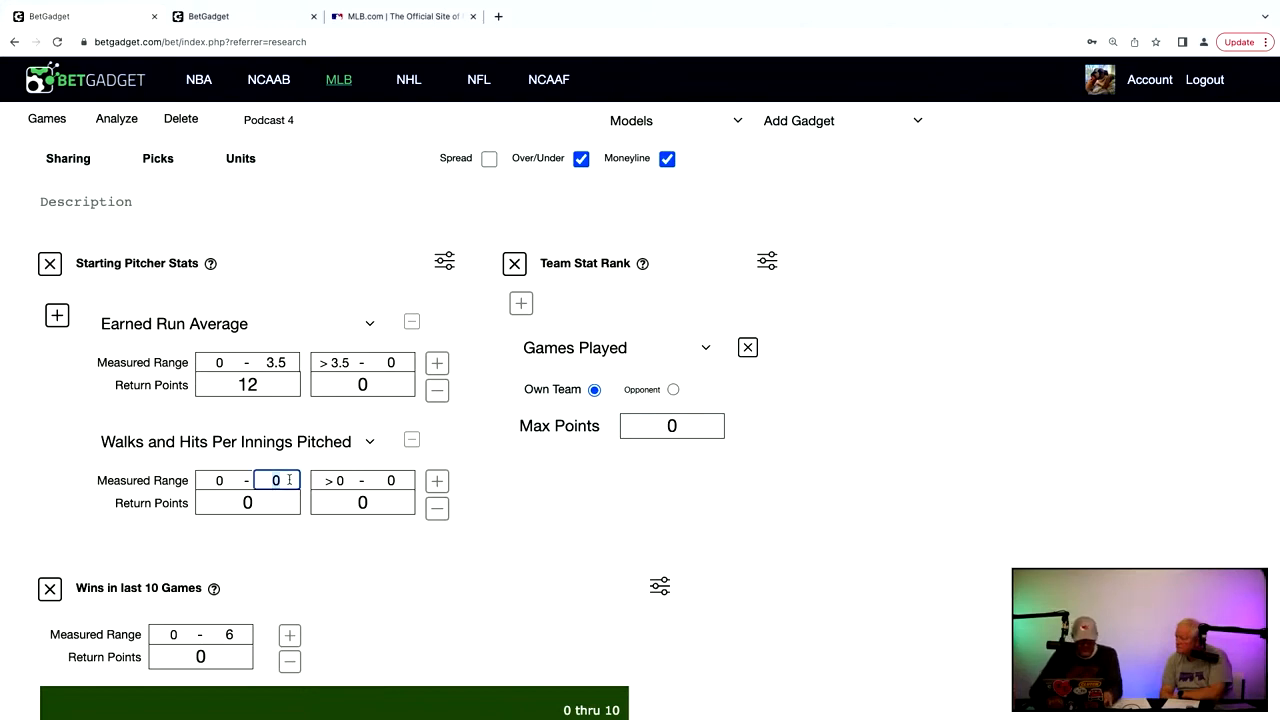
key("BackSpace")
type("12")
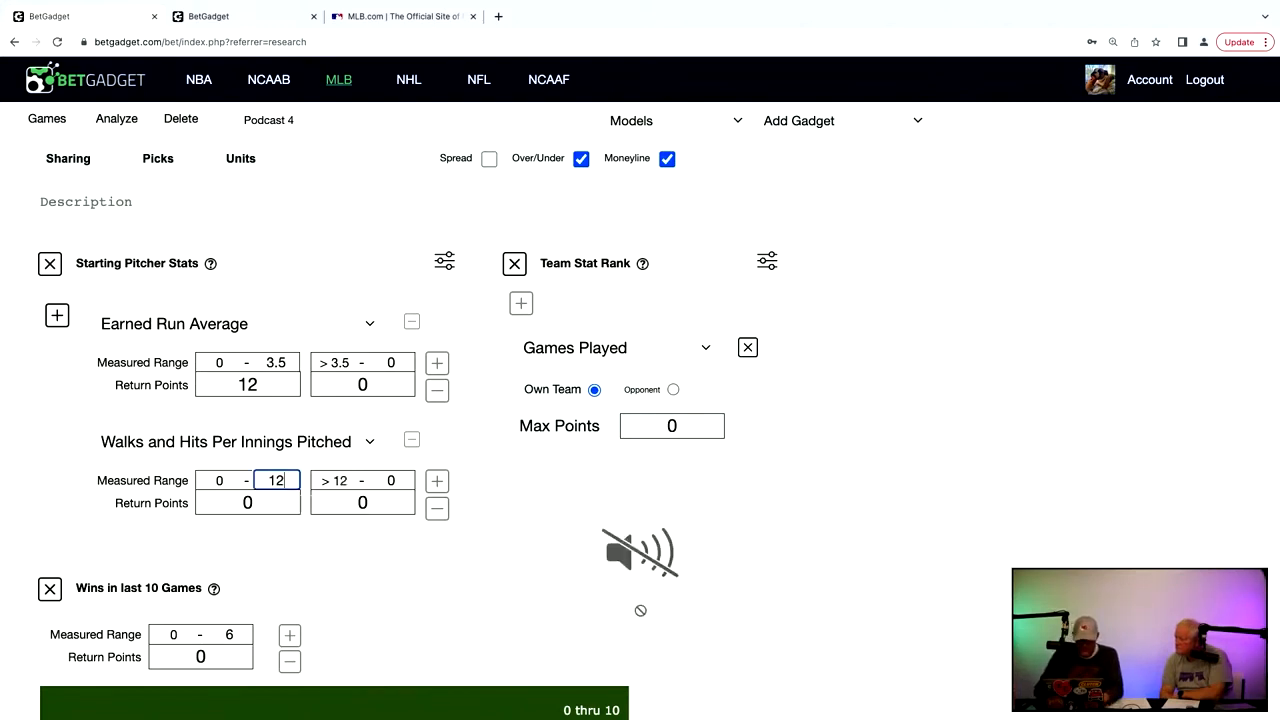
key("BackSpace")
type("2")
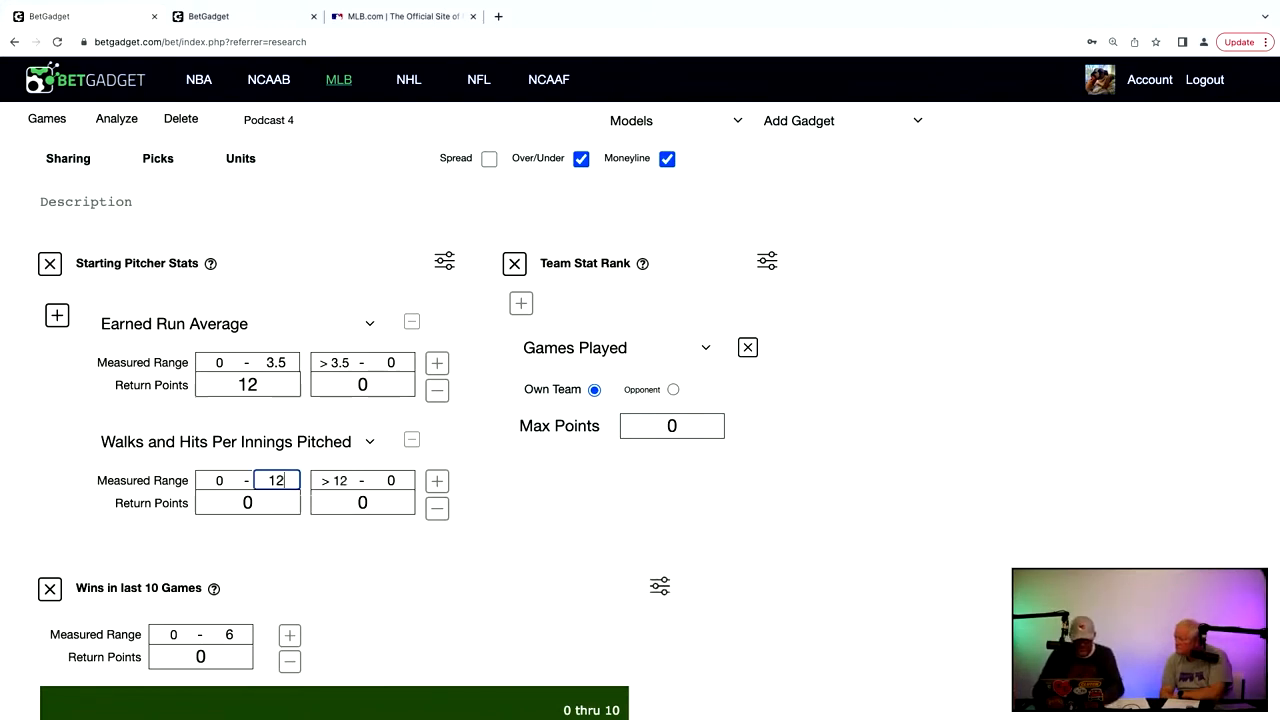
key("BackSpace")
type(".27")
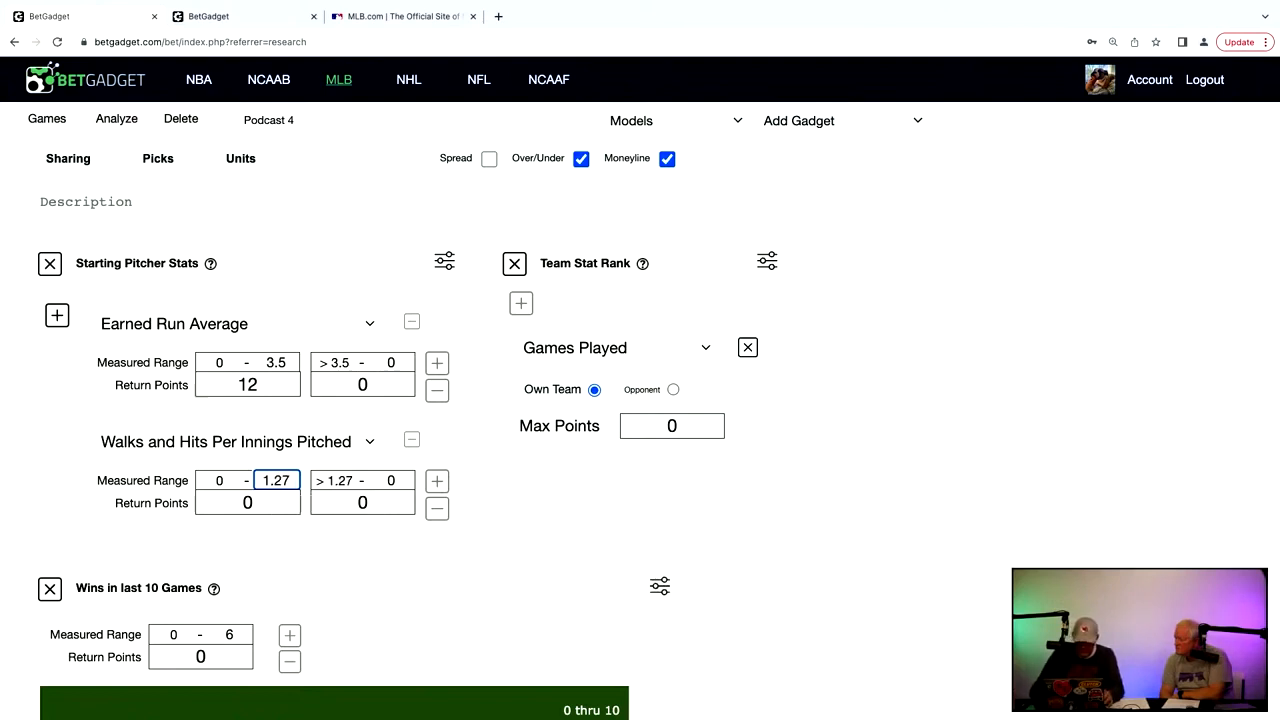
key("BackSpace")
type("8")
Step: Set the first-range return points to 13 for Earned Run Average and 12 for Walks and Hits Per Innings Pitched
left_click(269, 496)
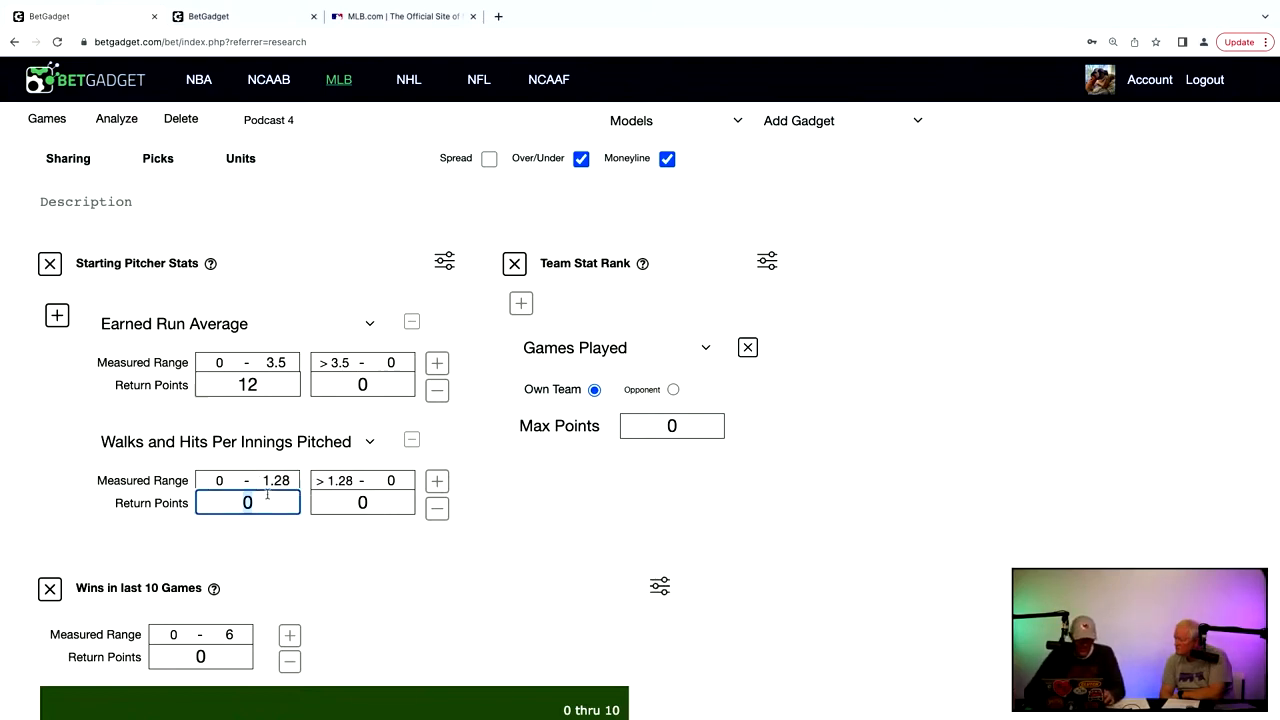
left_click(258, 378)
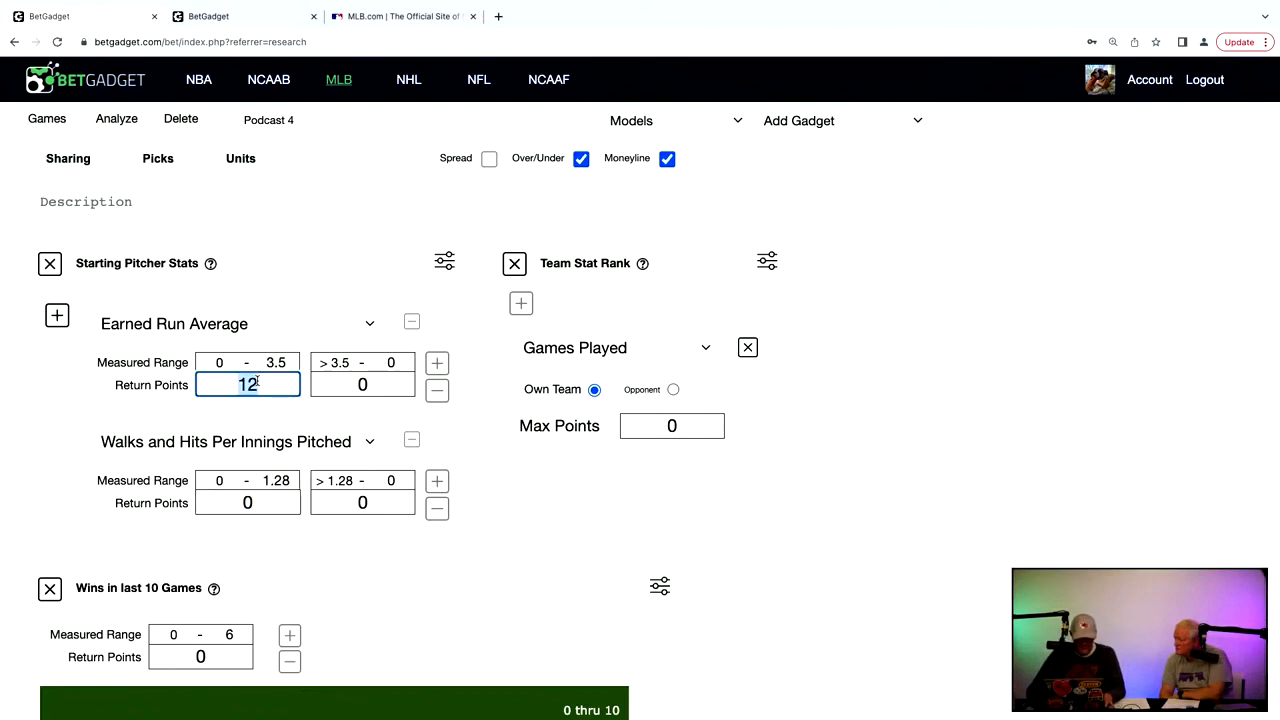
type("25")
left_click(254, 505)
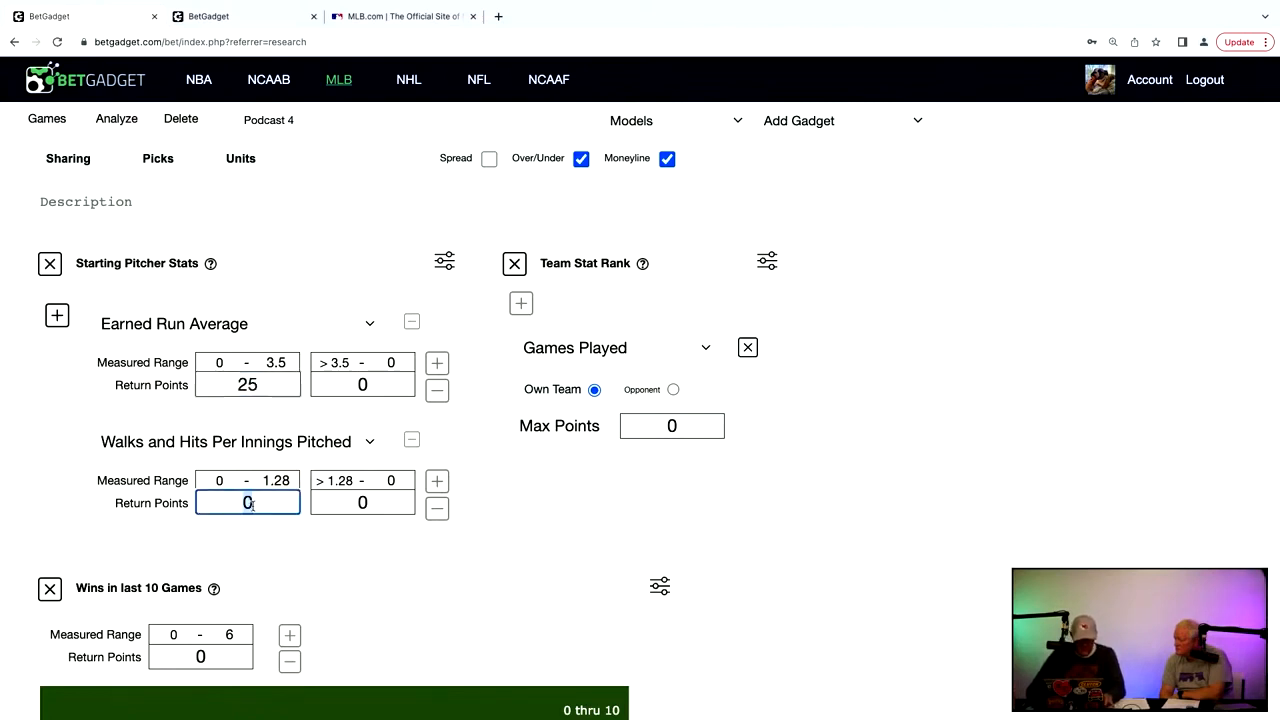
type("2")
key("BackSpace")
type("12")
left_click(285, 390)
type("1")
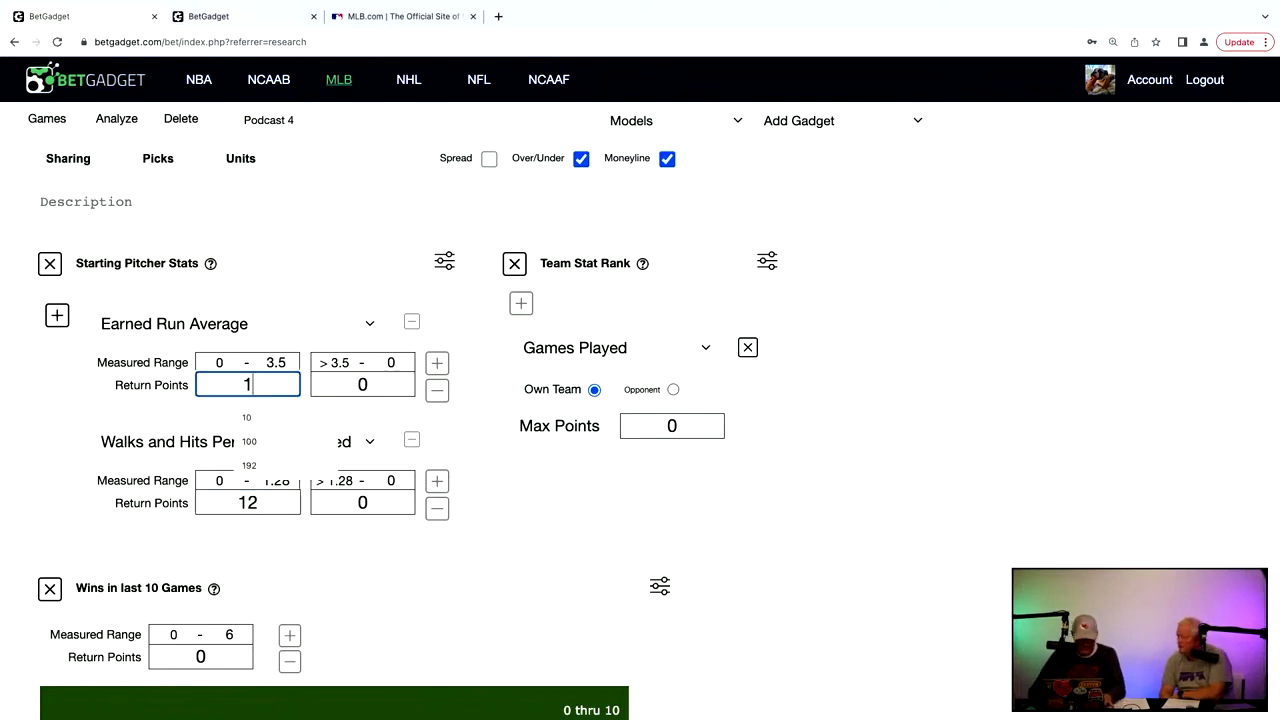
type("3")
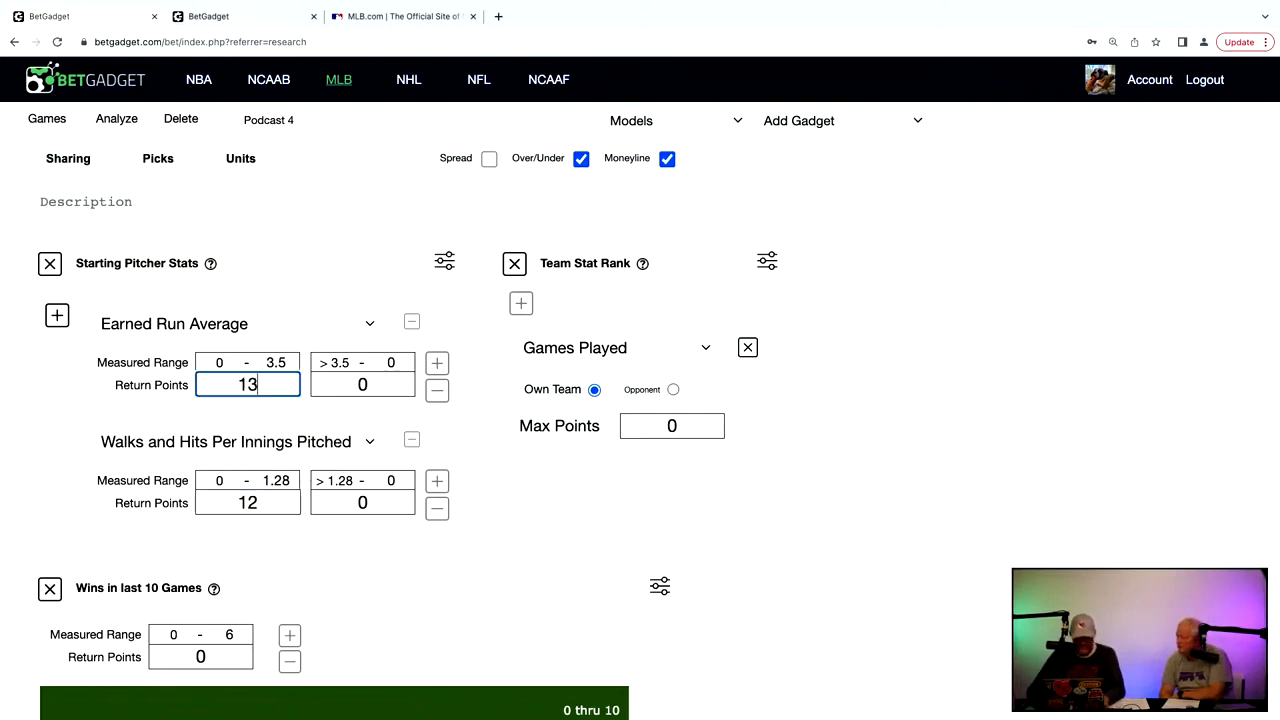
left_click(341, 249)
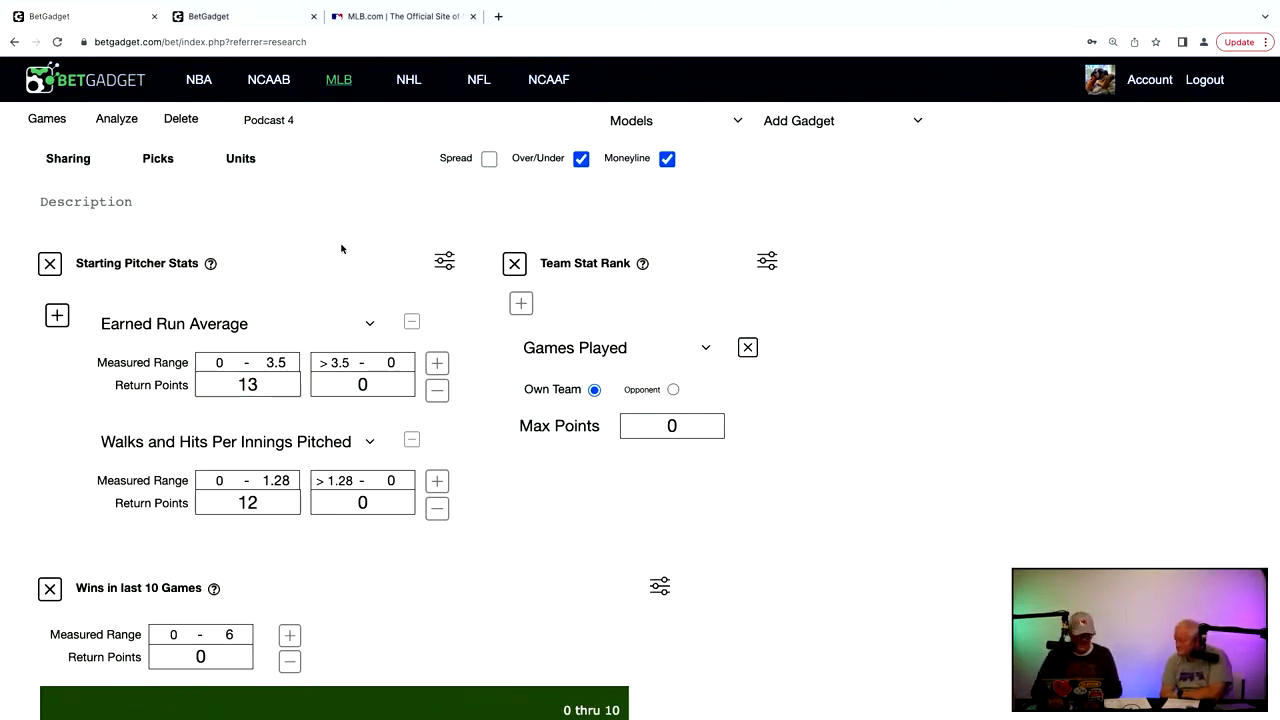
Step: Change the Team Stat Rank statistic to Batting Average and add On Base Percentage as a second statistic
left_click(630, 347)
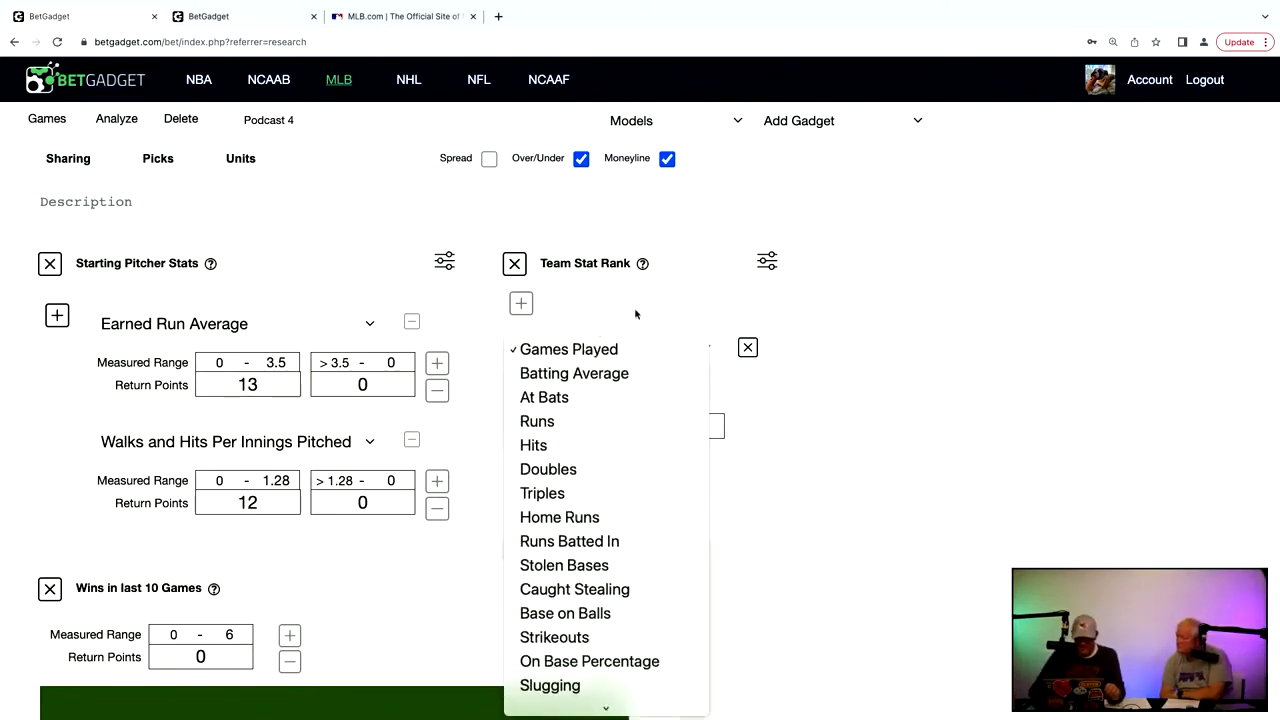
scroll(646, 490, "down", 1)
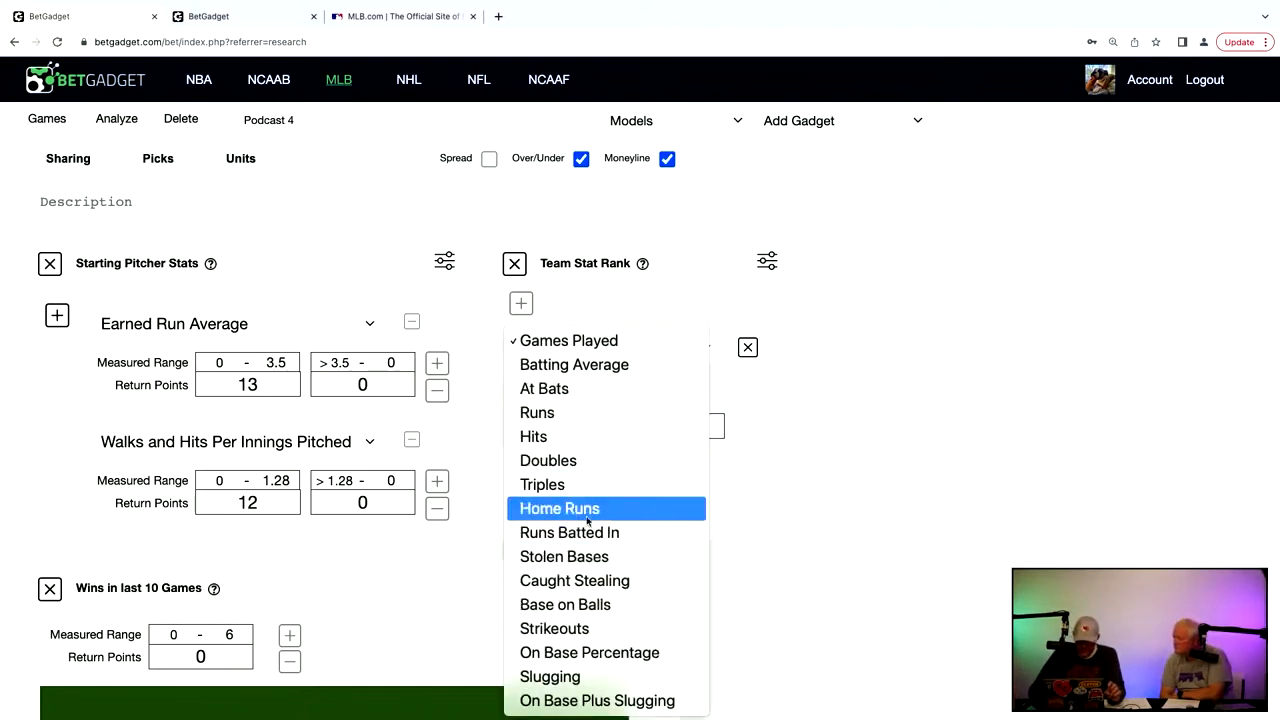
left_click(570, 365)
left_click(520, 303)
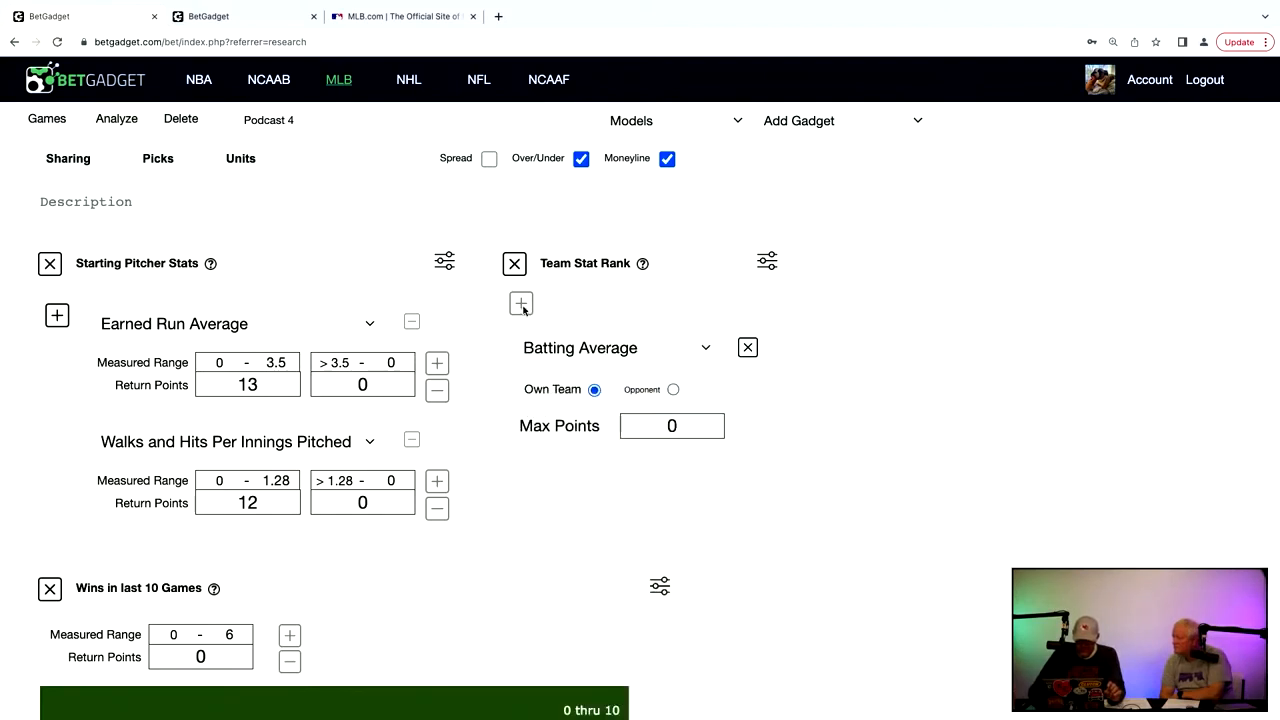
left_click(654, 491)
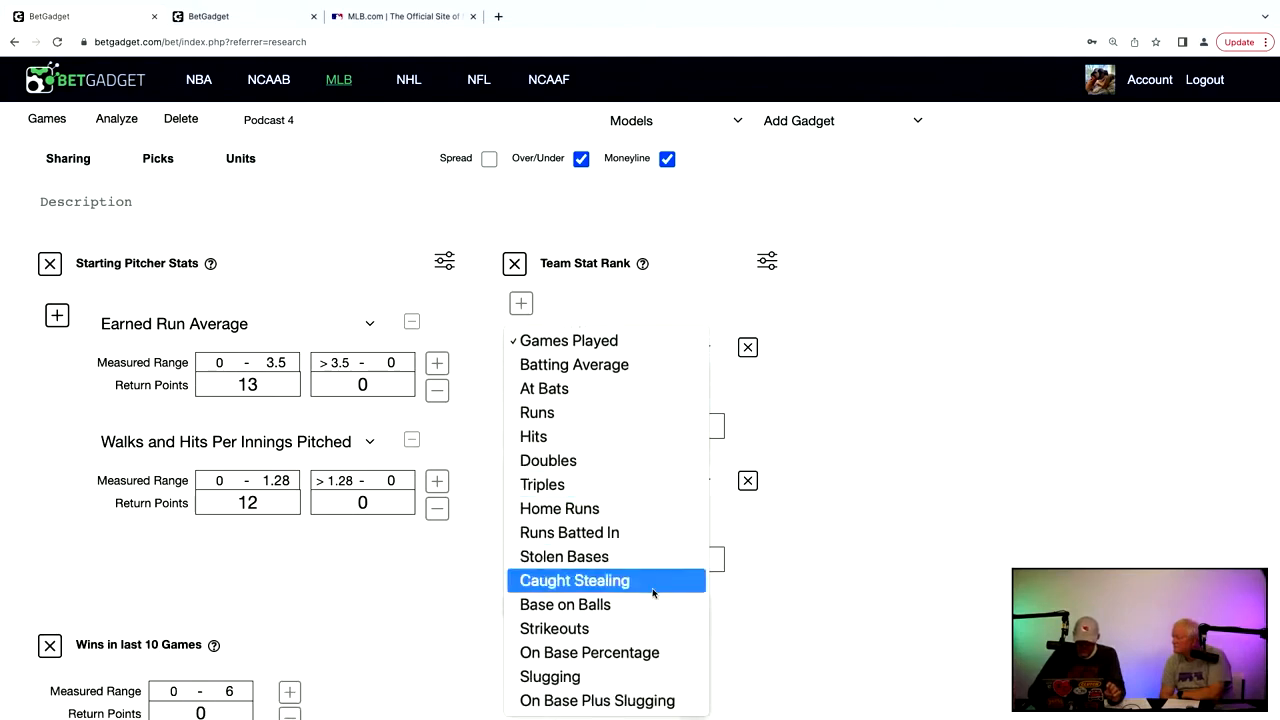
left_click(629, 645)
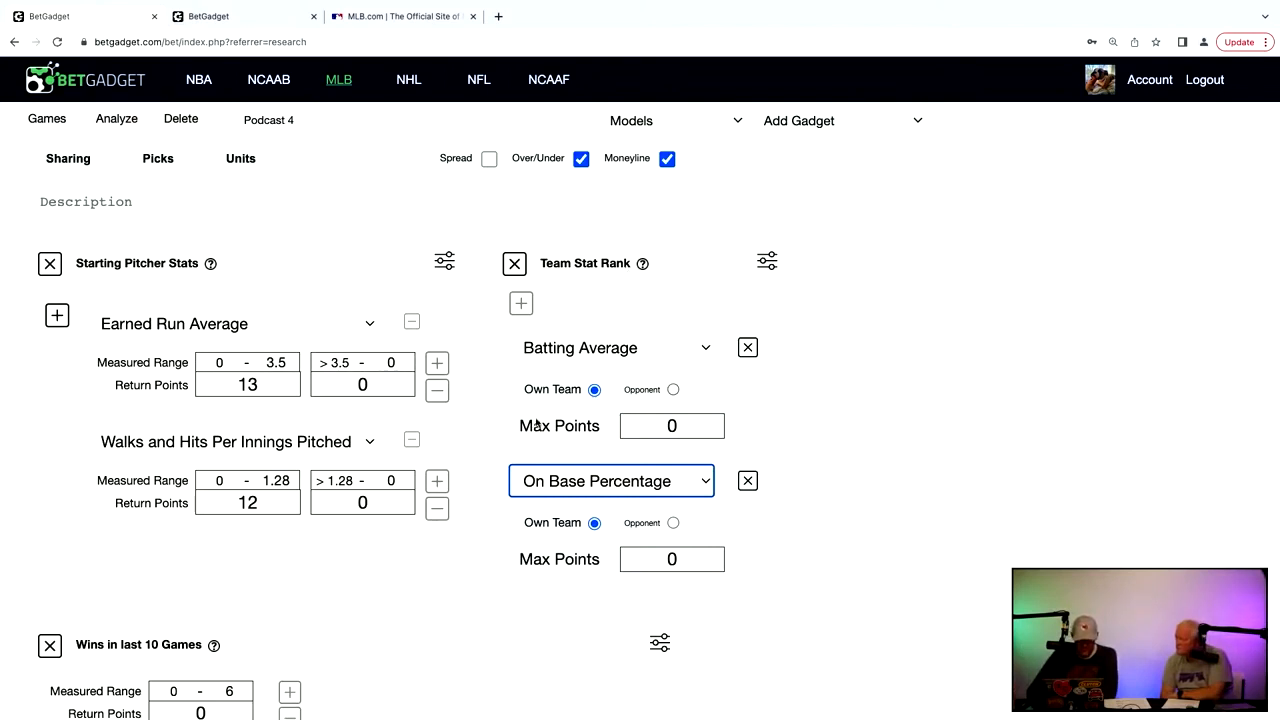
Step: Set the Team Stat Rank max points to 13 for Batting Average and 12 for On Base Percentage
scroll(537, 424, "down", 1)
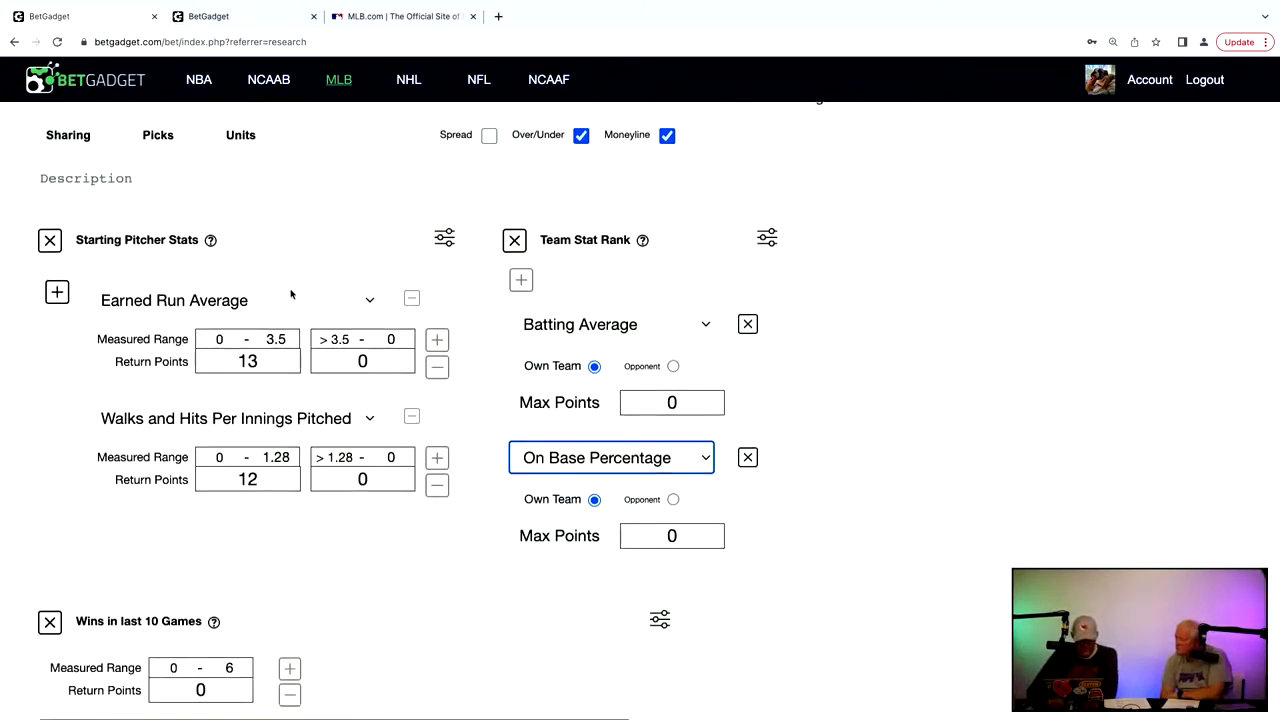
scroll(282, 287, "down", 2)
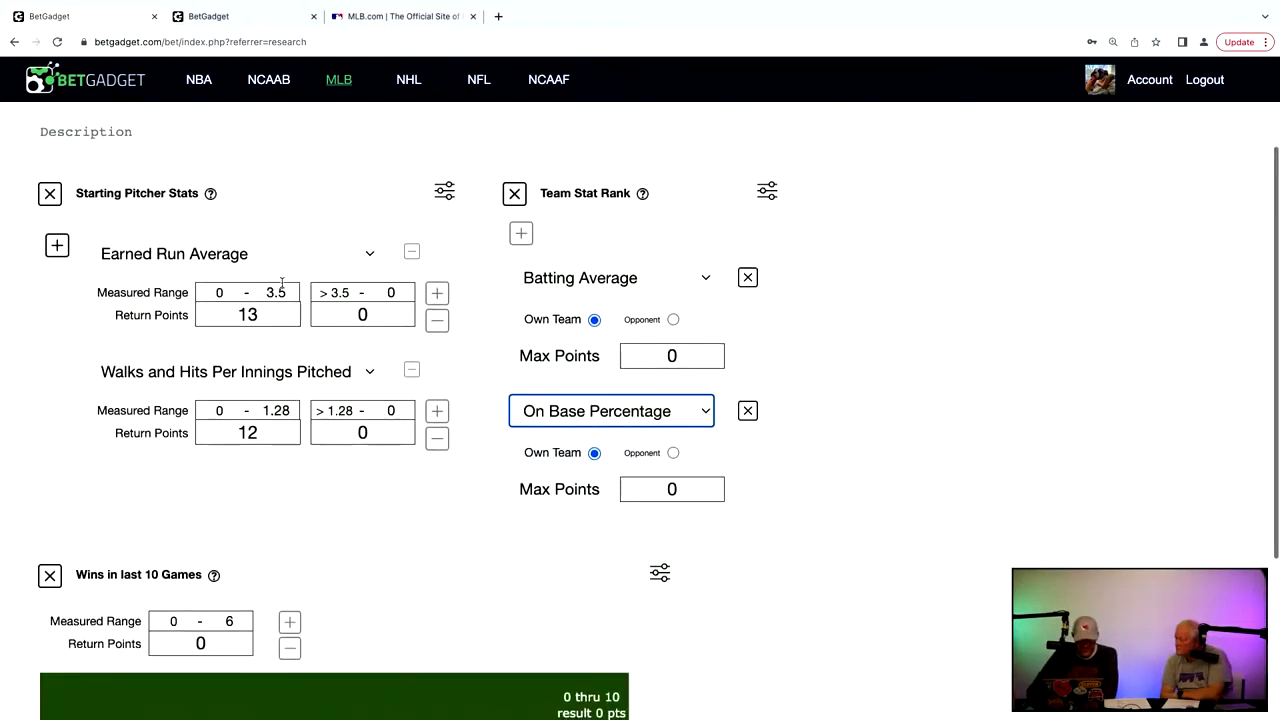
scroll(282, 287, "down", 2)
scroll(282, 287, "down", 2)
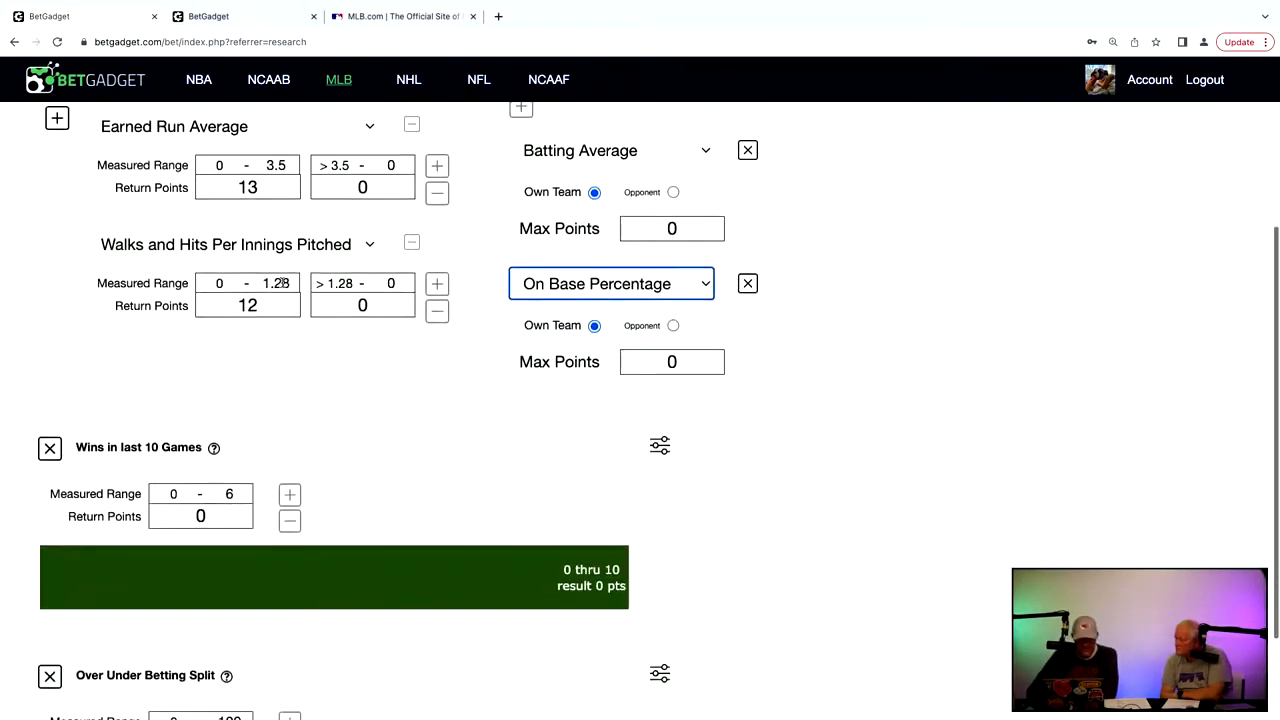
scroll(675, 264, "up", 1)
left_click(674, 253)
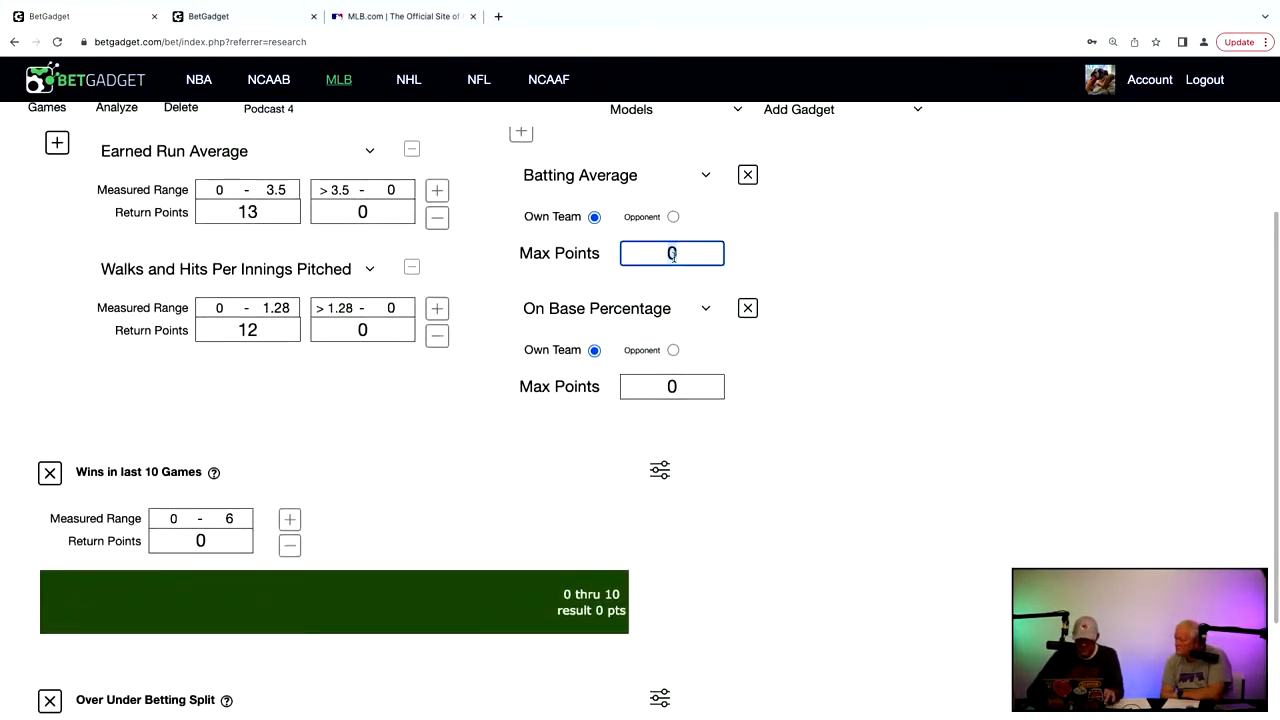
type("13")
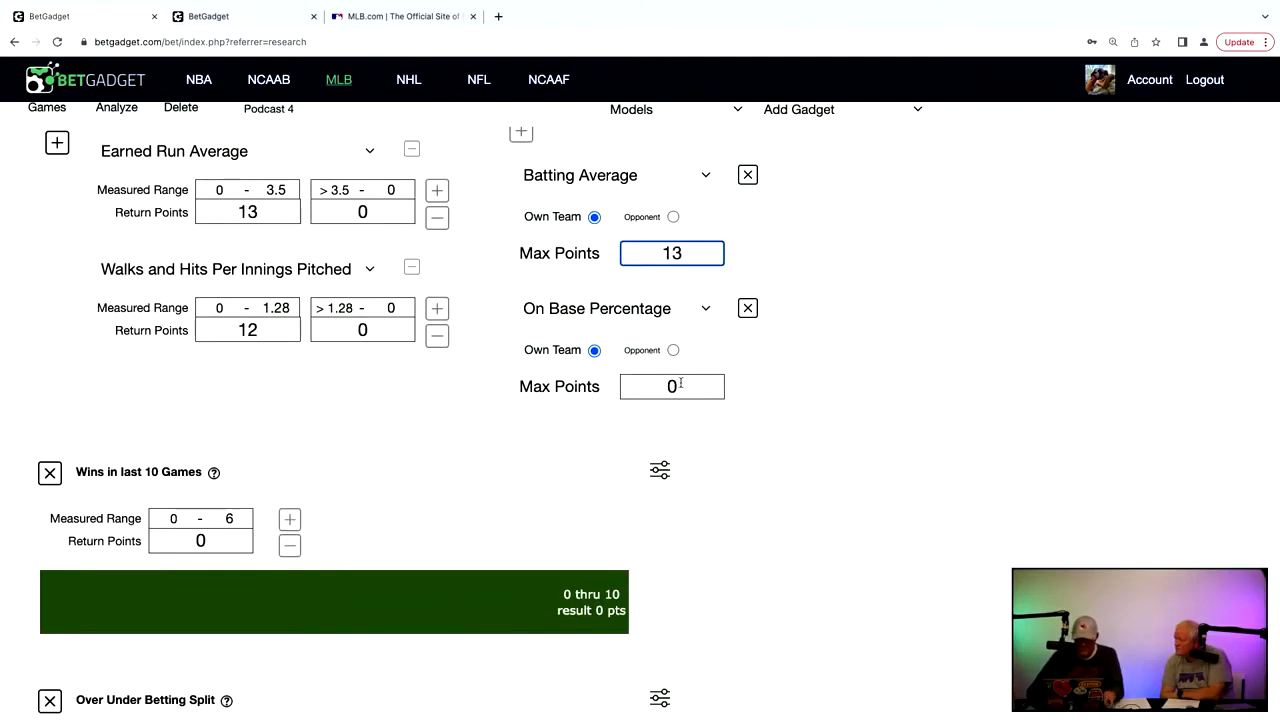
left_click(678, 385)
type("12")
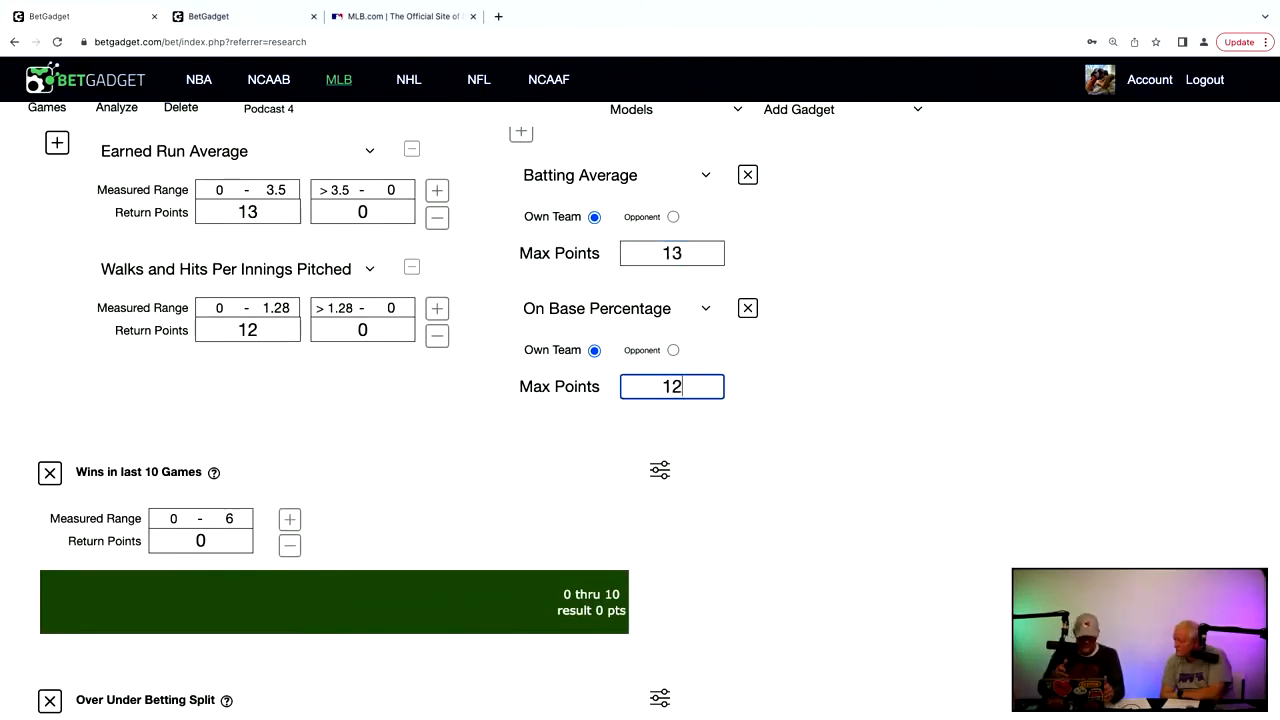
Step: Give the Wins in last 10 Games gadget a second range and end its first range at 5
scroll(654, 410, "down", 1)
scroll(634, 374, "down", 1)
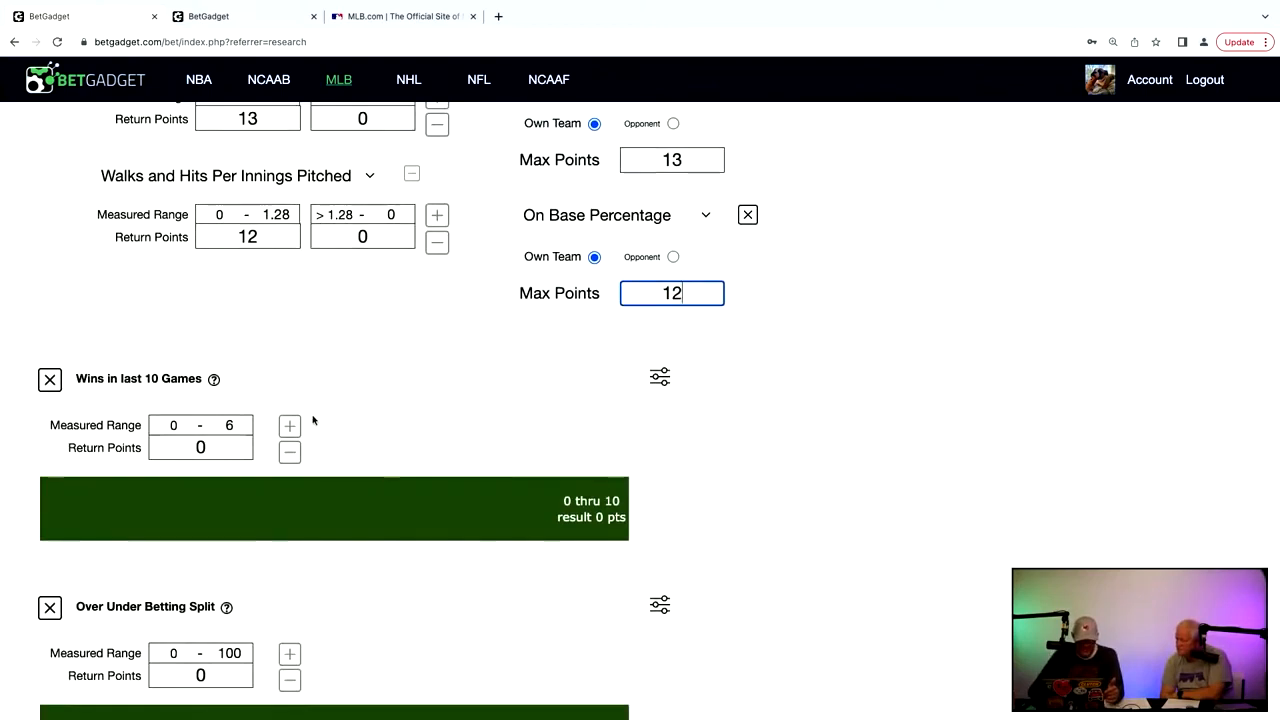
left_click(289, 426)
left_click(238, 425)
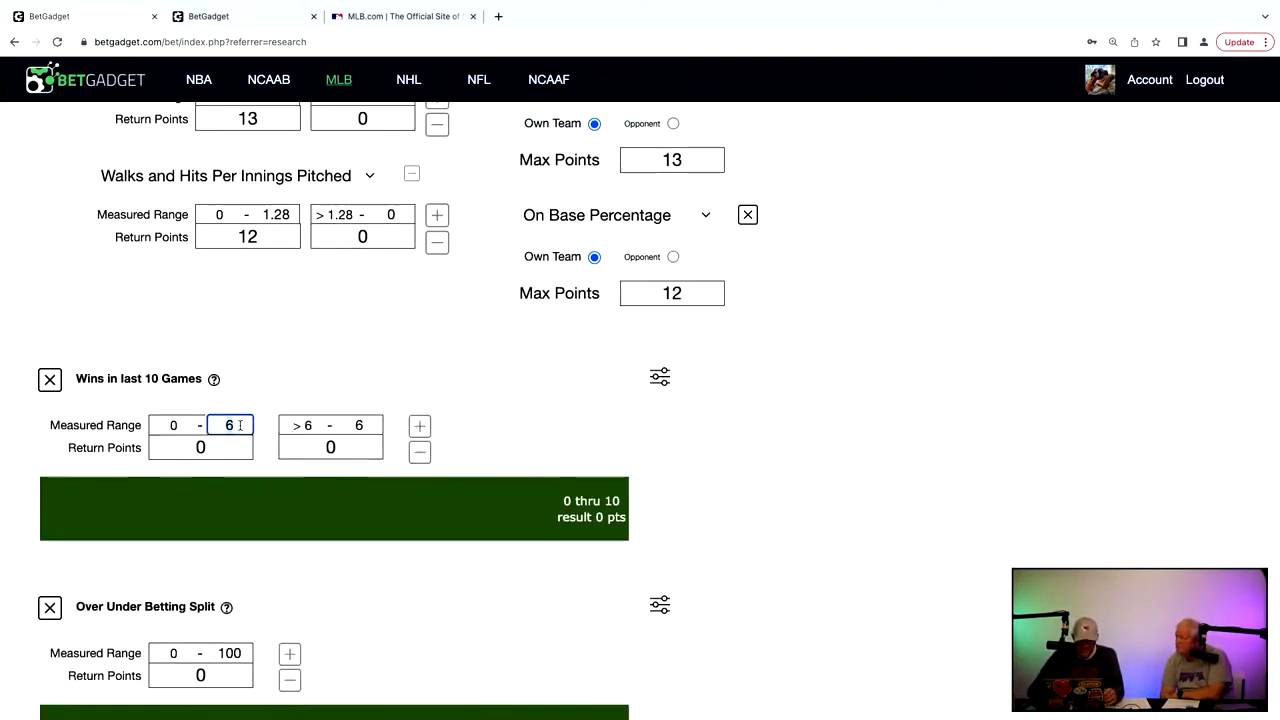
key("BackSpace")
type("5")
left_click(222, 449)
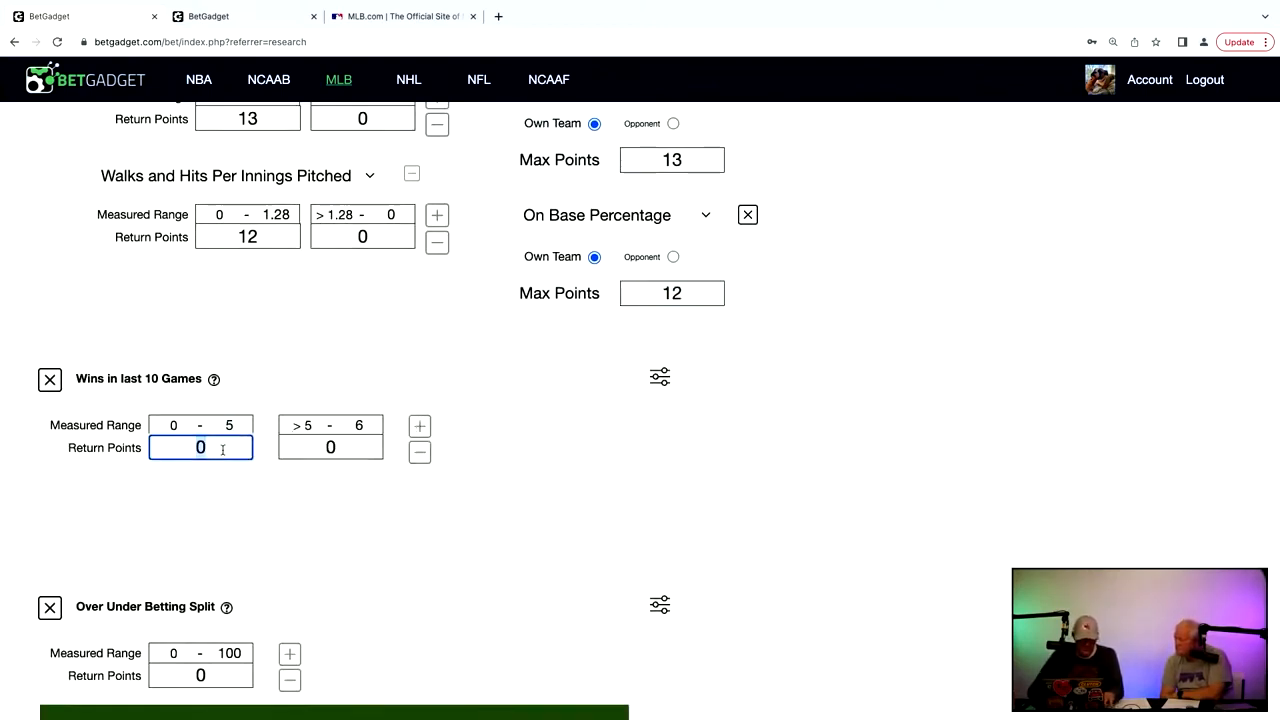
Step: End the second Wins in last 10 Games range at 10 and set its return points to 25
left_click(355, 426)
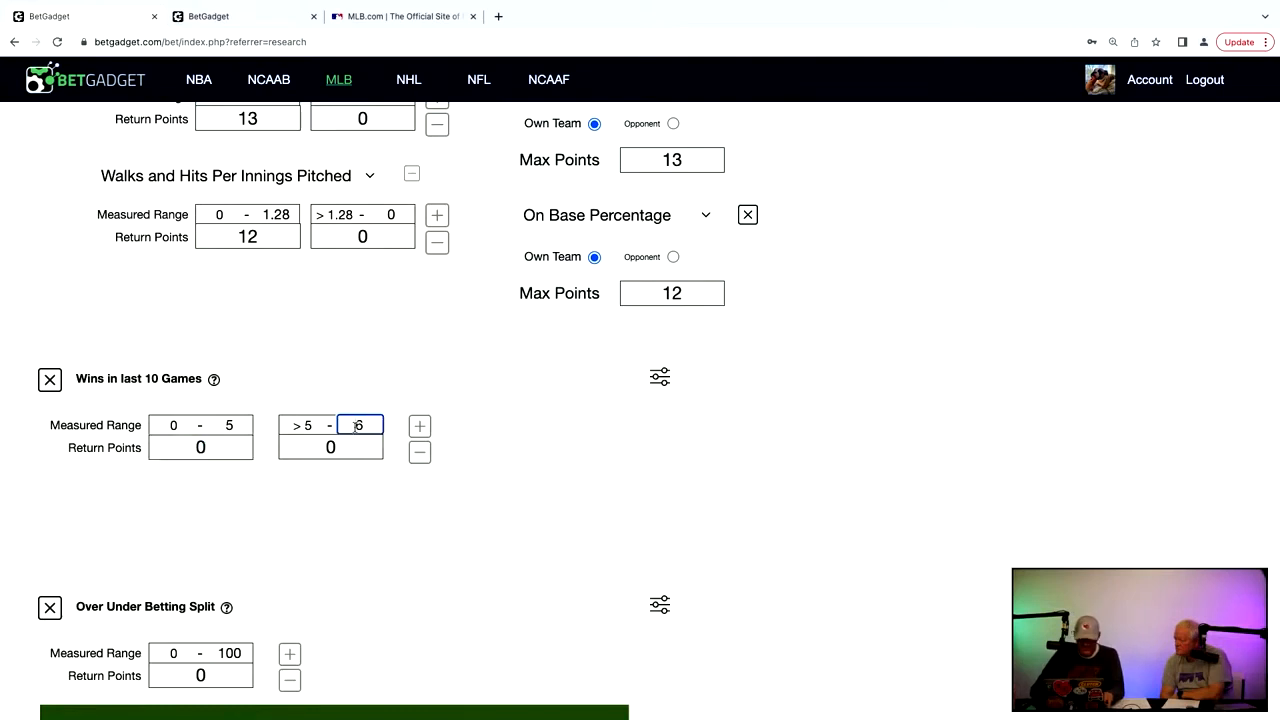
type("10")
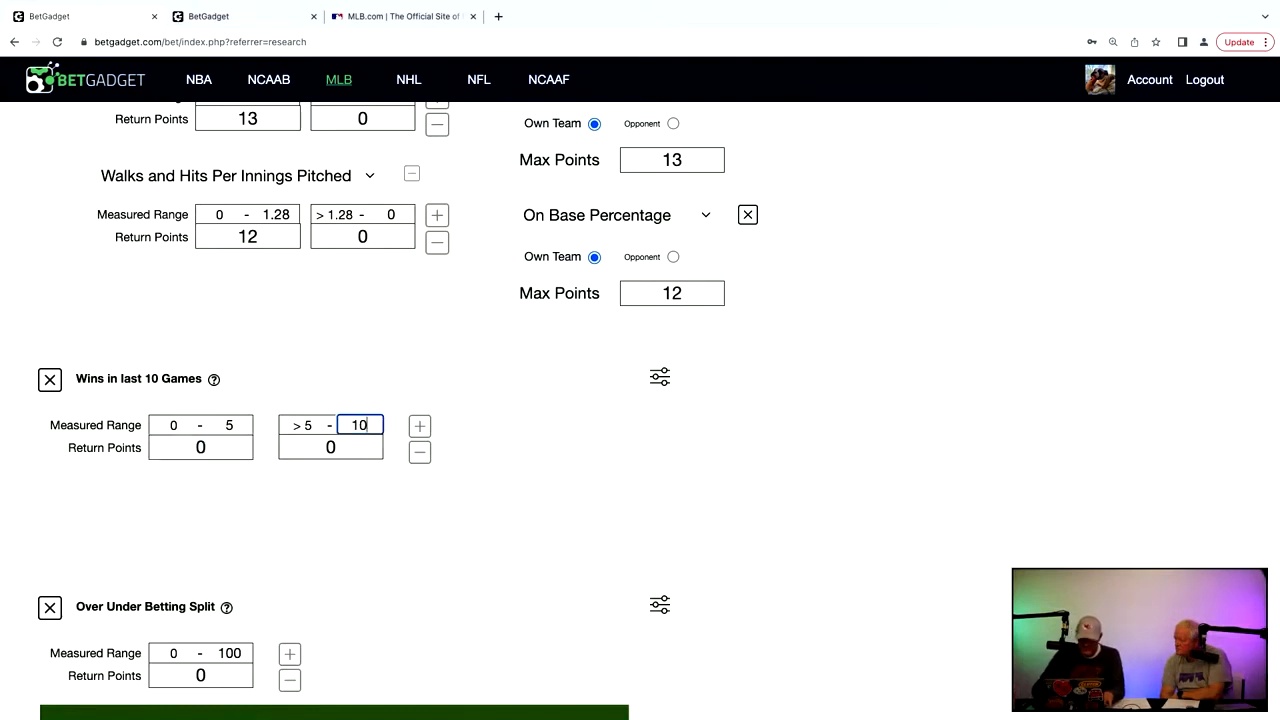
left_click(331, 447)
type("25")
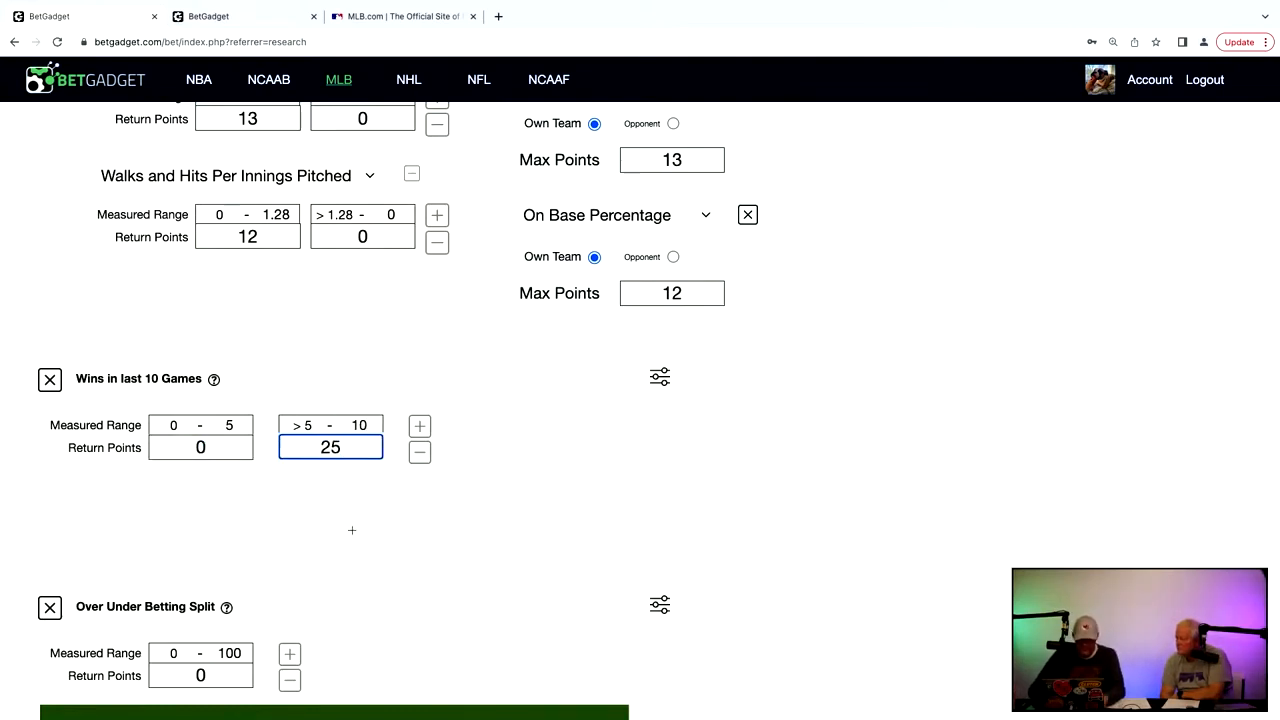
Step: Give Over Under Betting Split a second range, end its first range at 50 and set that range's return points to 25
scroll(352, 530, "down", 2)
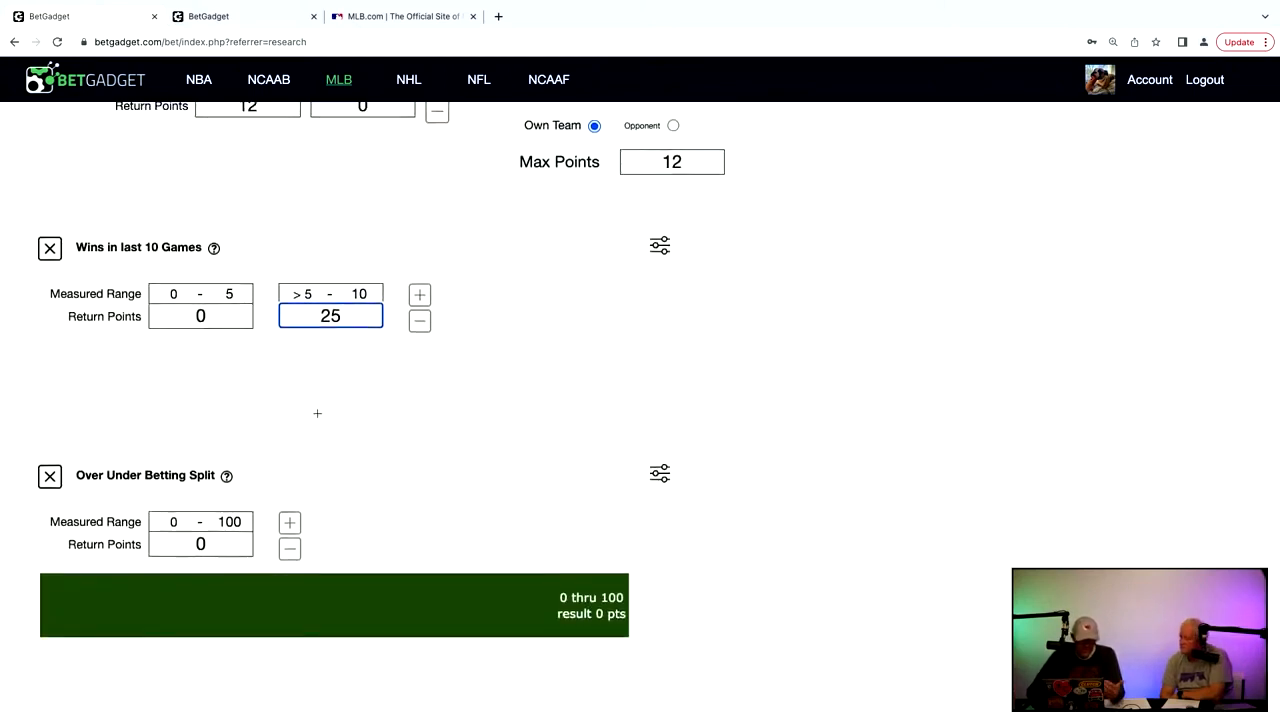
left_click(289, 522)
left_click(229, 521)
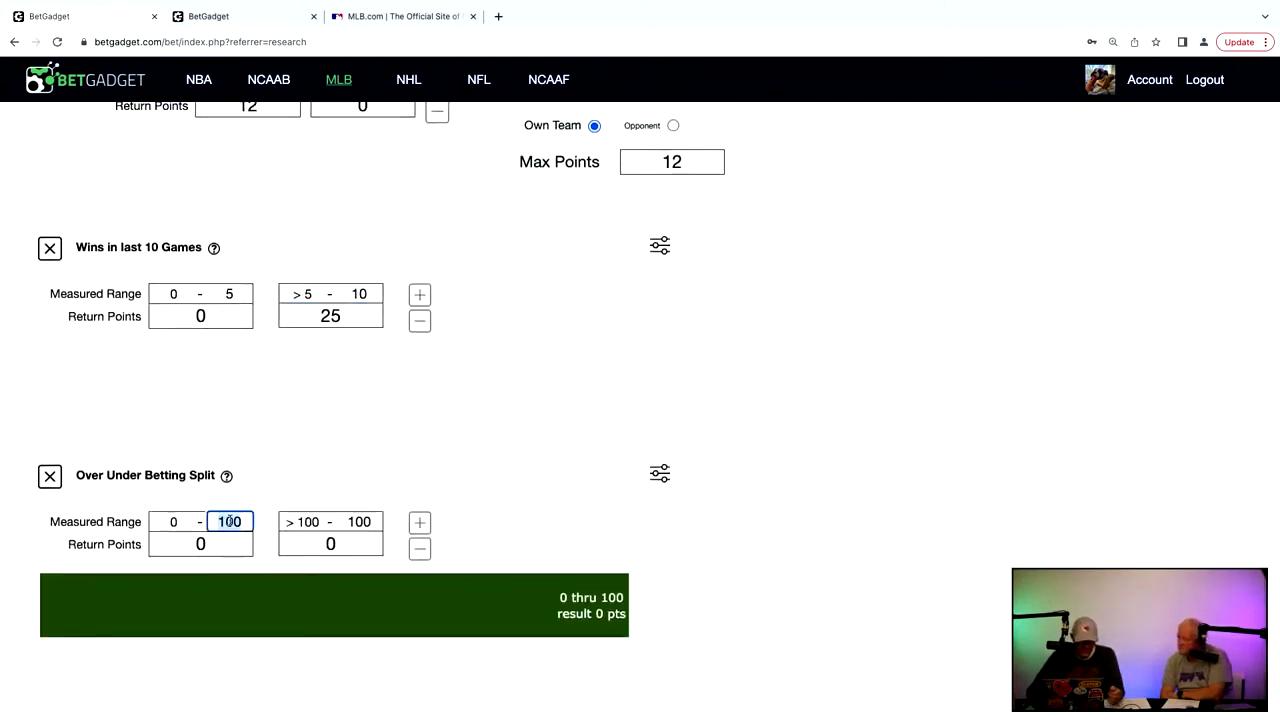
type("50")
left_click(200, 543)
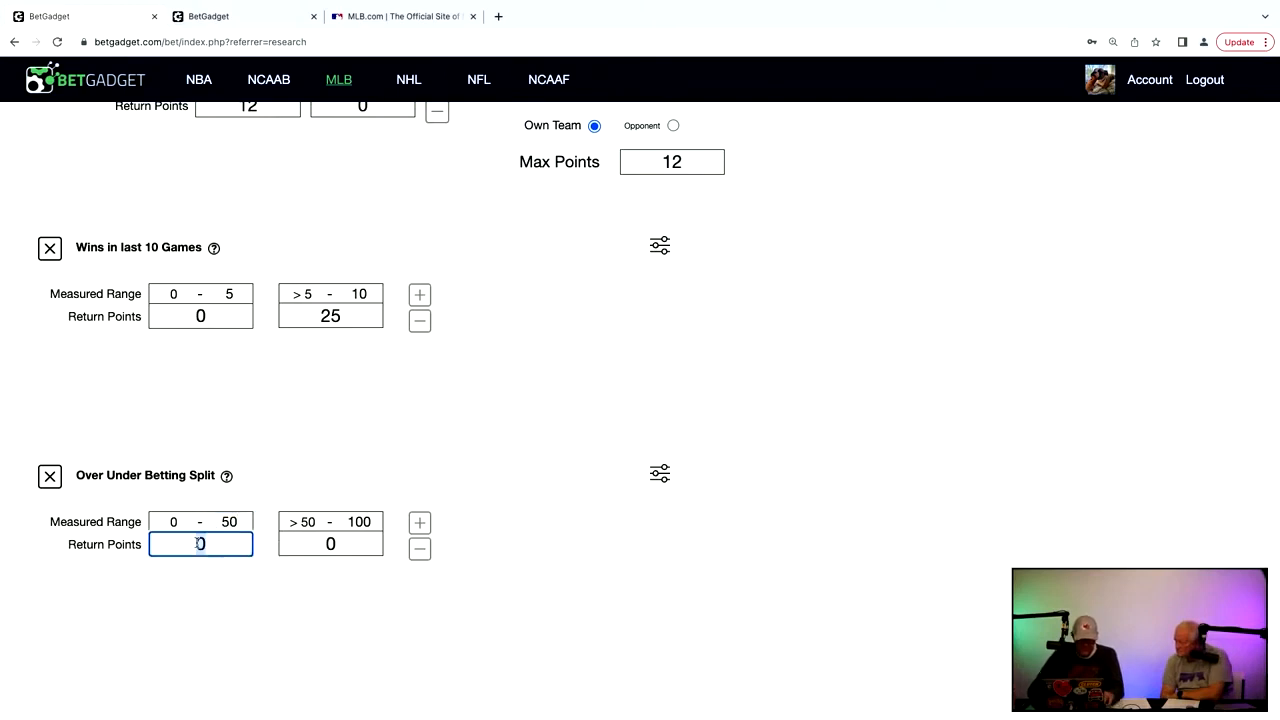
type("25")
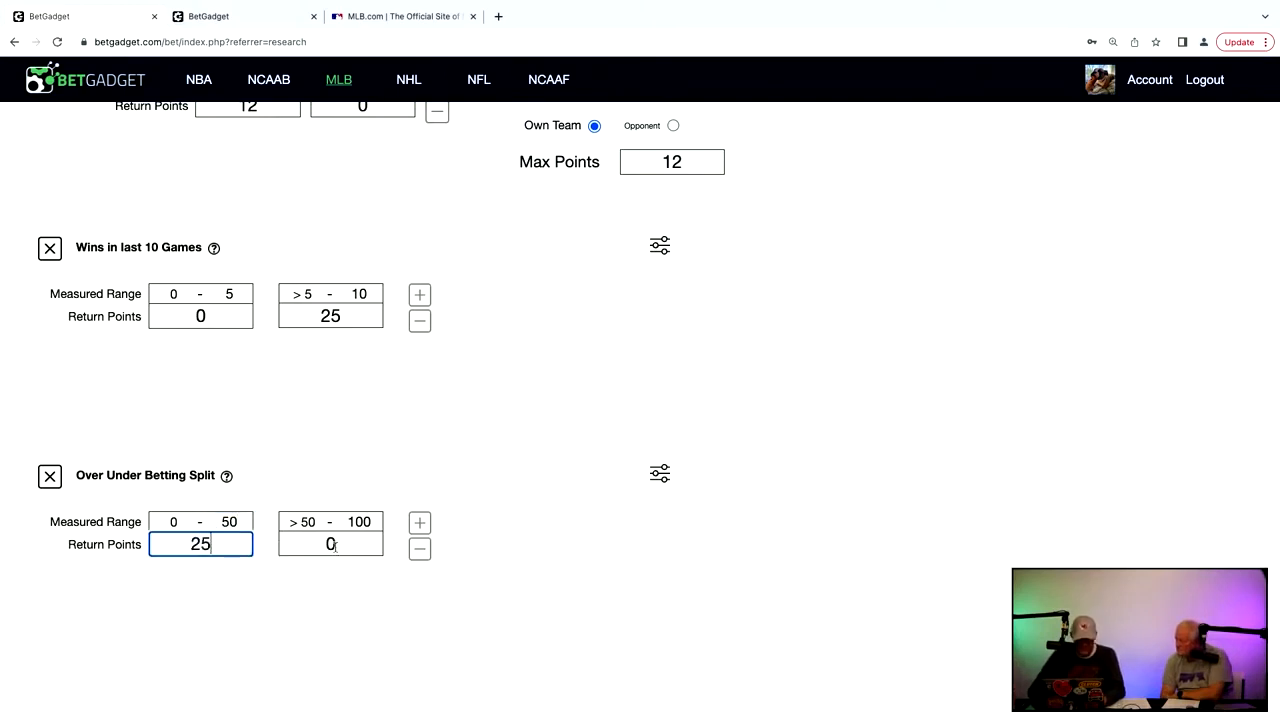
left_click(355, 543)
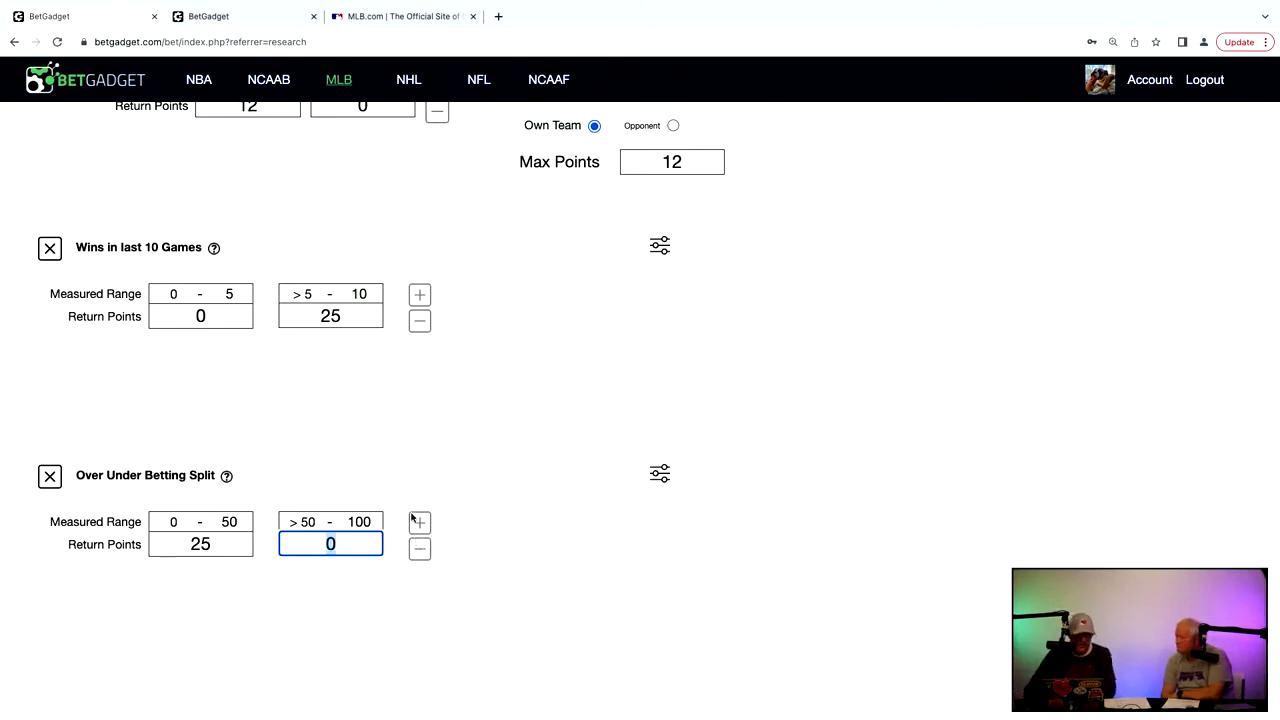
Step: Return to the MLB analysis results for 09/12/2023 - 09/13/2023 and widen the model filter from Analytics to All
scroll(415, 435, "left", 5)
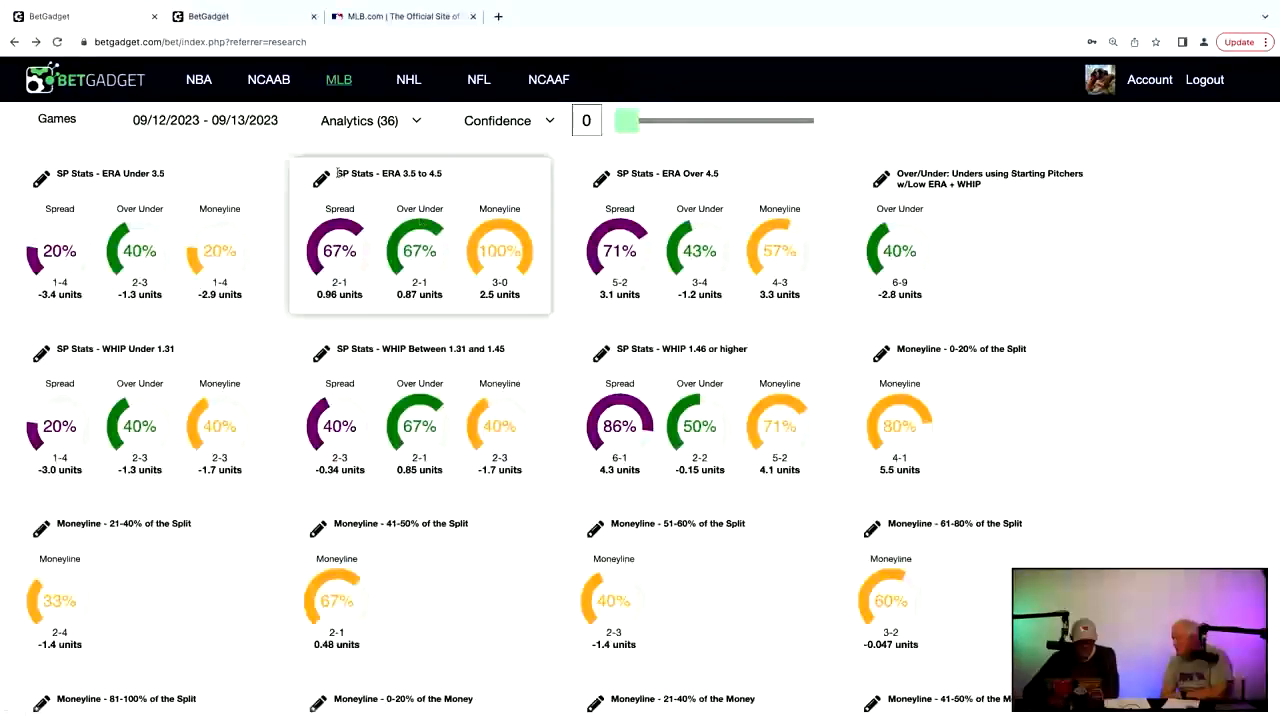
left_click(398, 121)
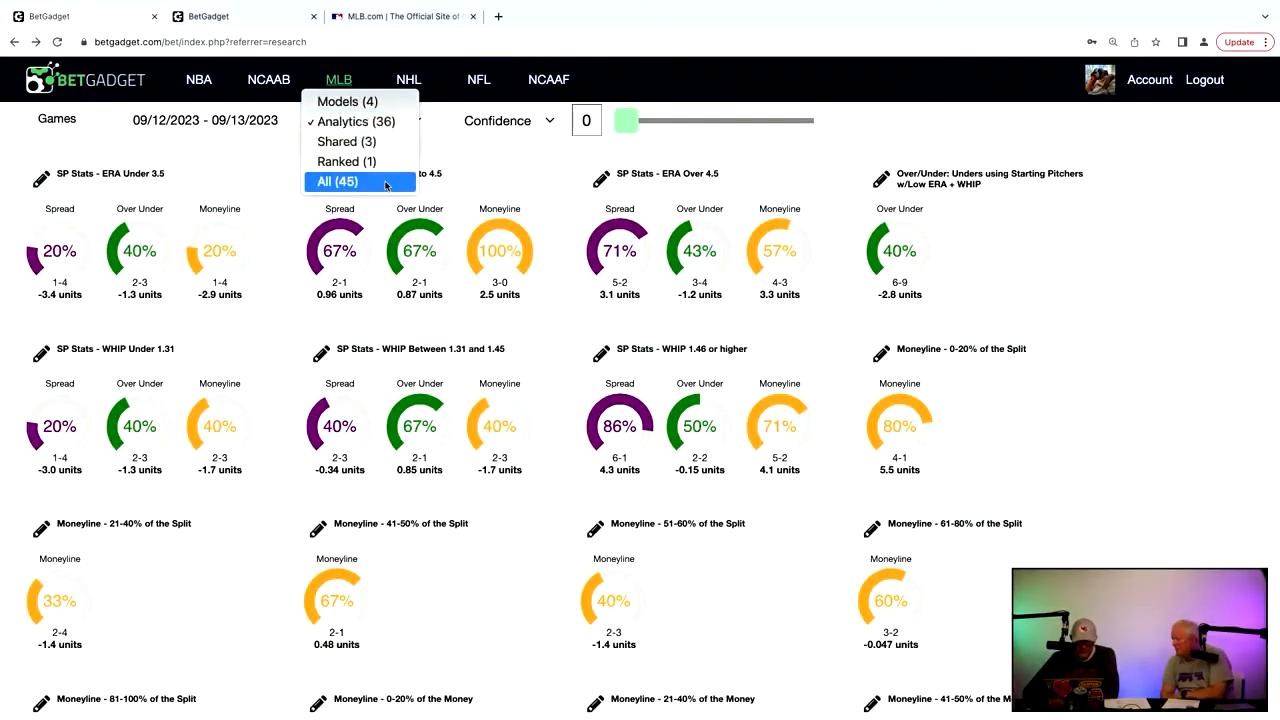
left_click(340, 181)
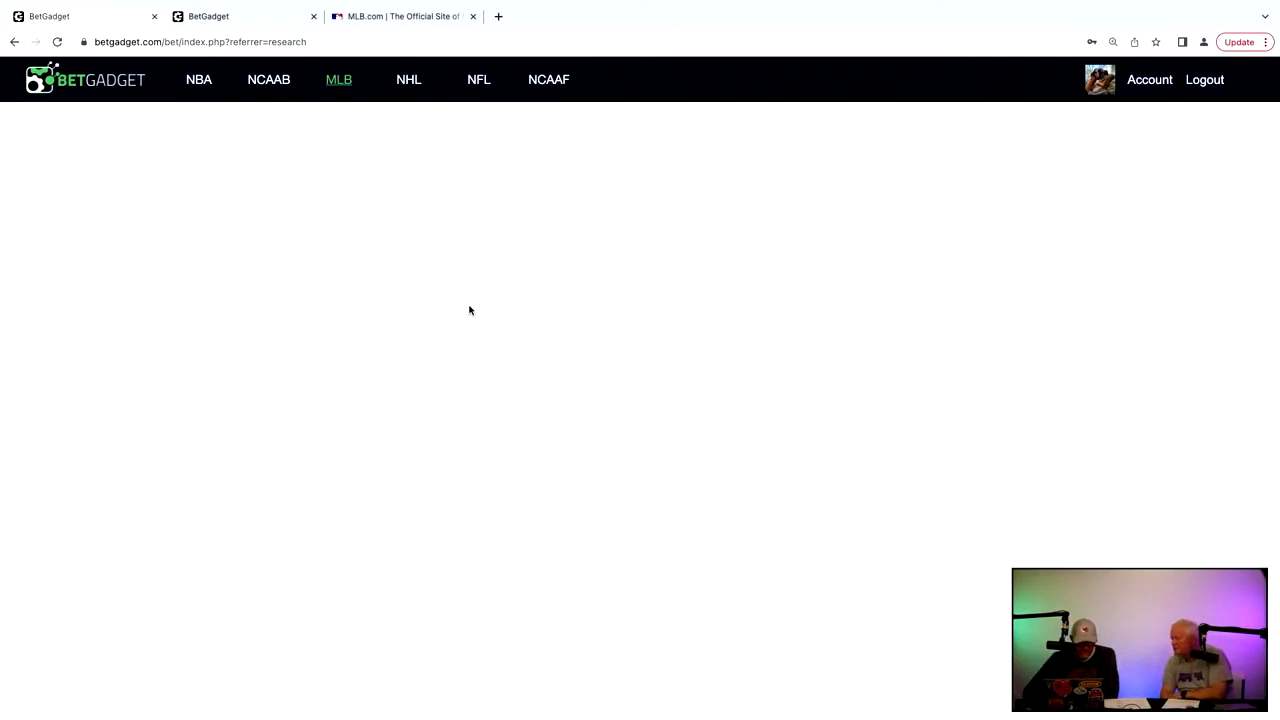
Step: Examine the win percentages, records and units of all listed MLB models, from the end of the list back to its beginning
scroll(469, 310, "down", 15)
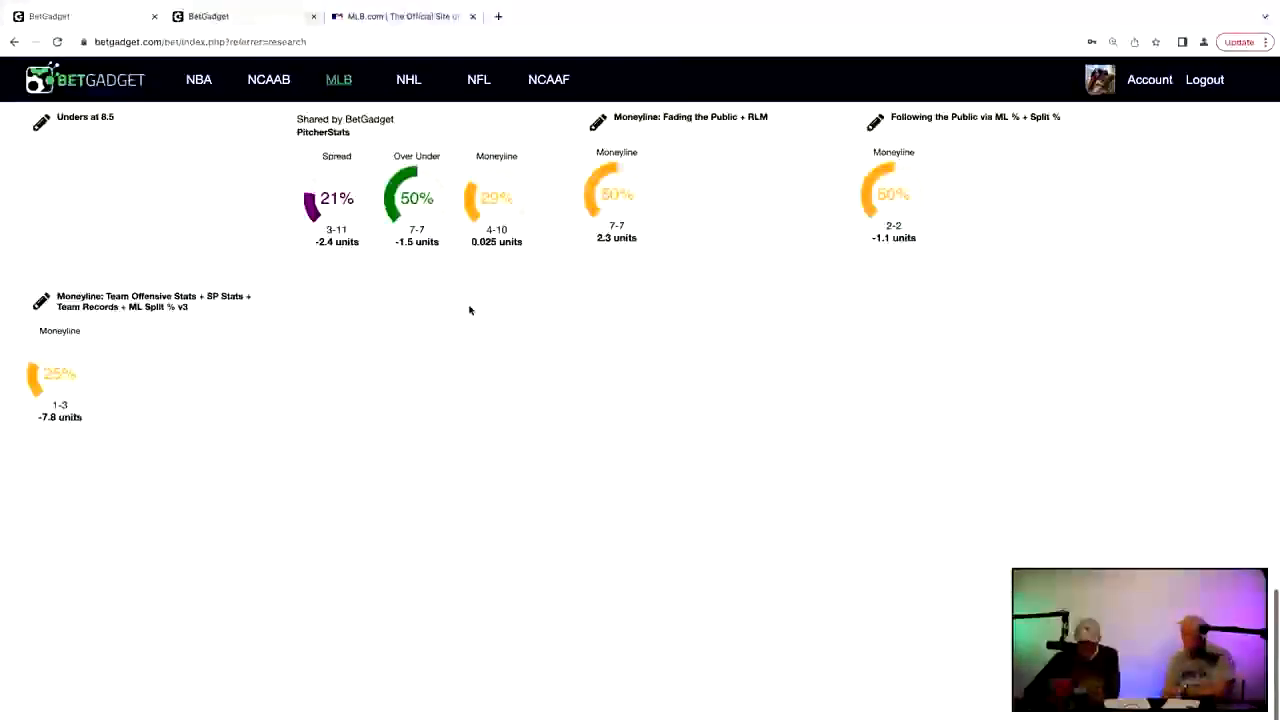
scroll(429, 386, "up", 2)
scroll(429, 386, "up", 2)
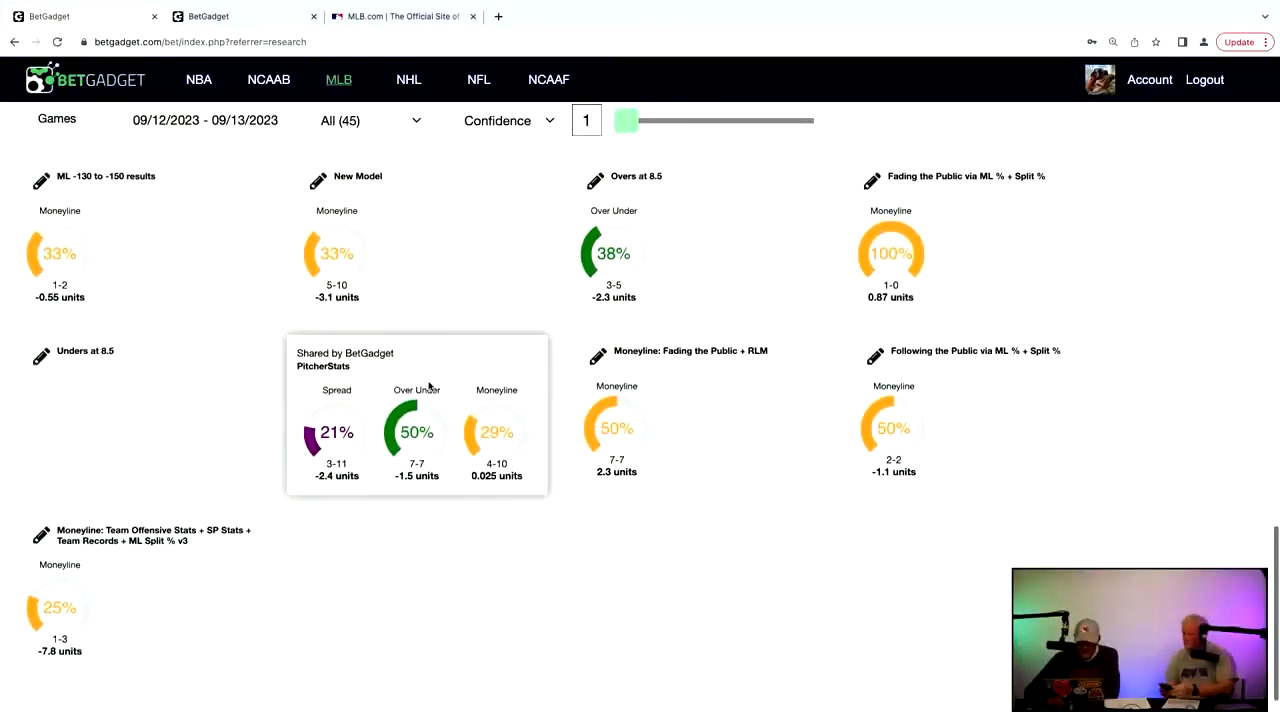
scroll(429, 386, "up", 3)
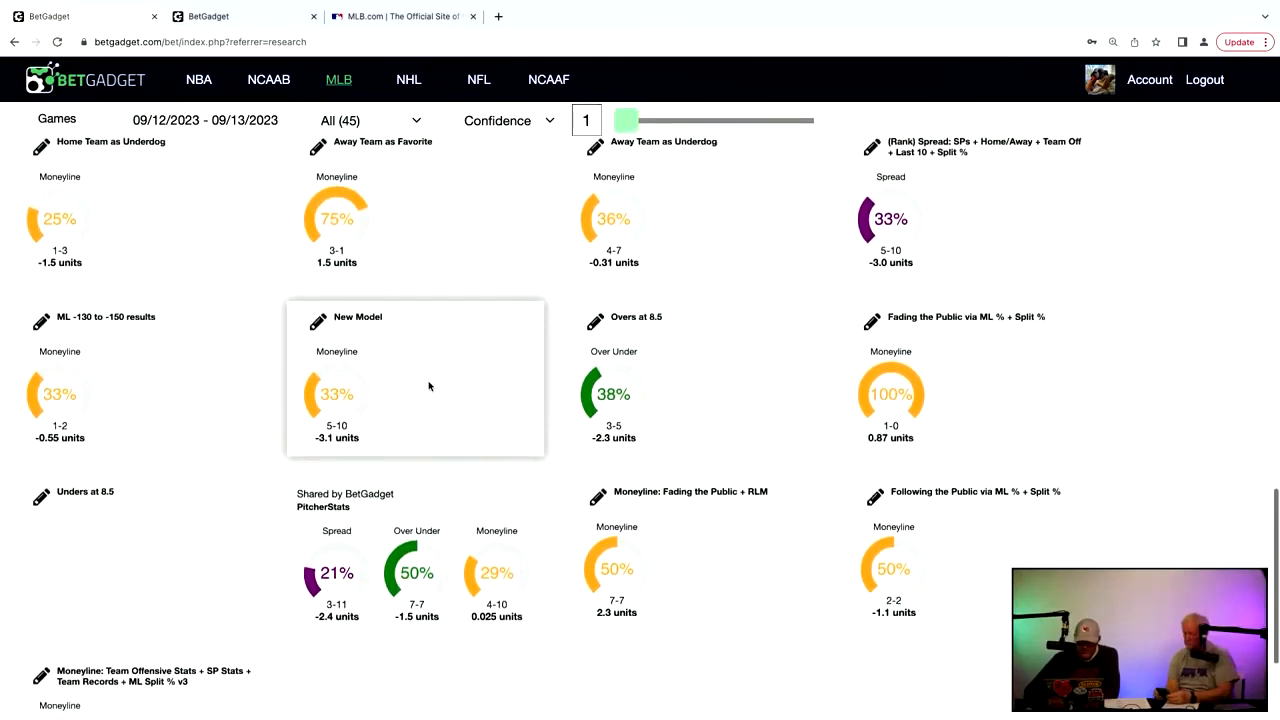
scroll(429, 386, "up", 3)
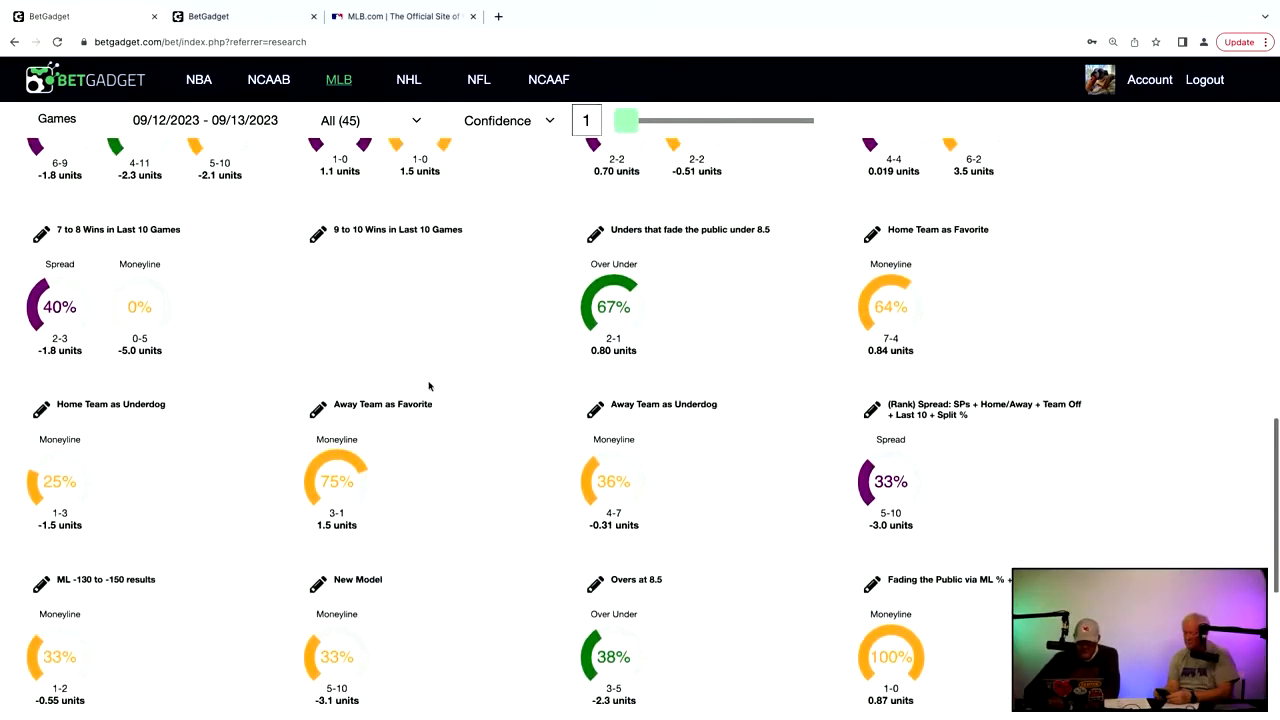
scroll(429, 386, "up", 3)
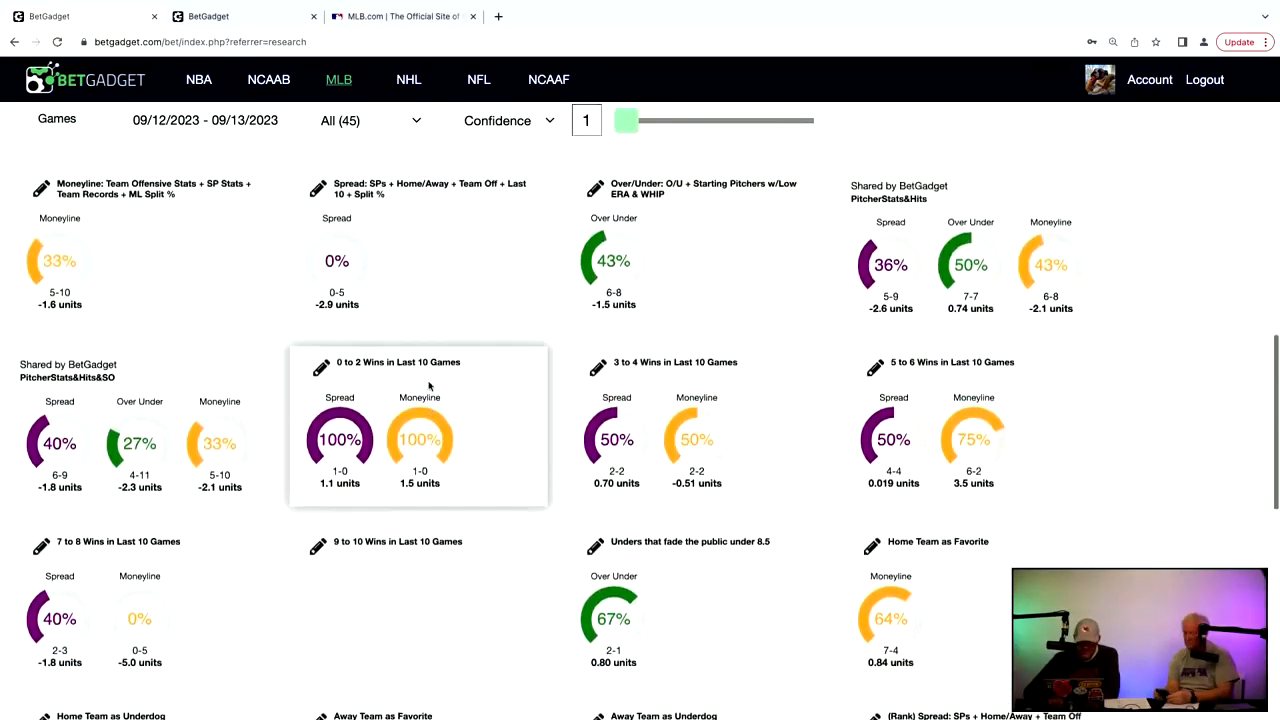
scroll(429, 386, "up", 4)
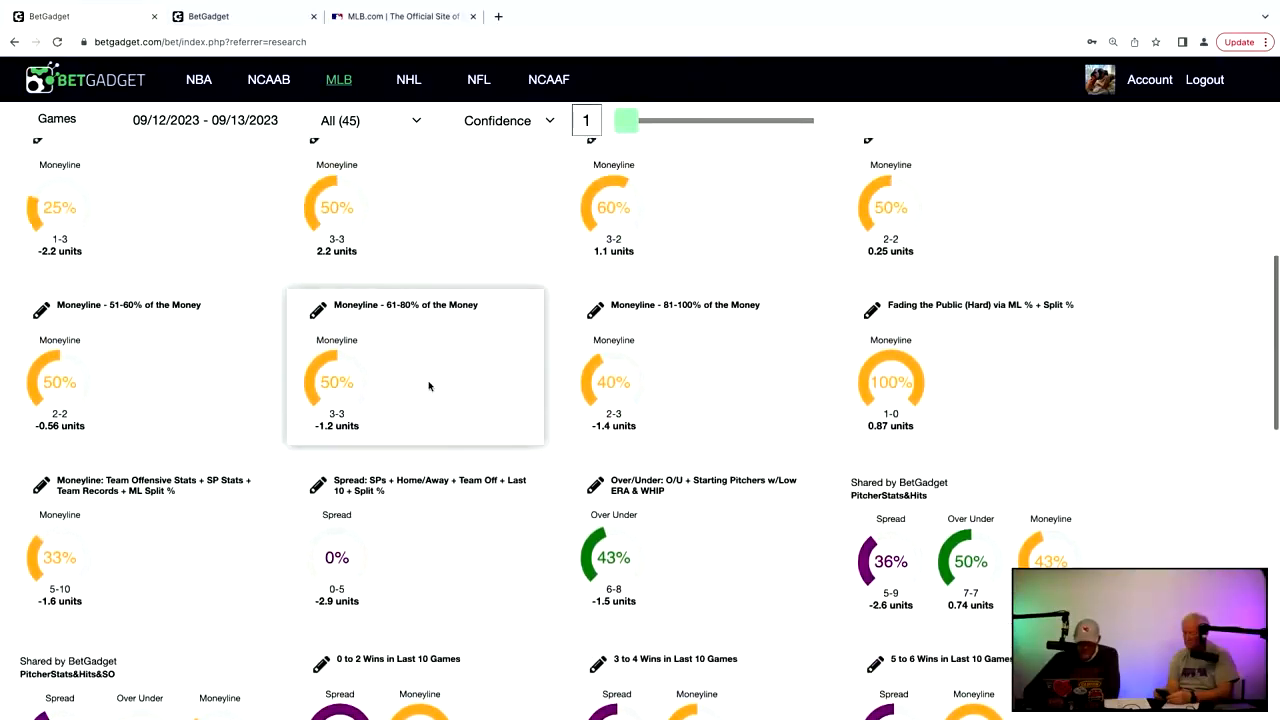
scroll(429, 386, "up", 3)
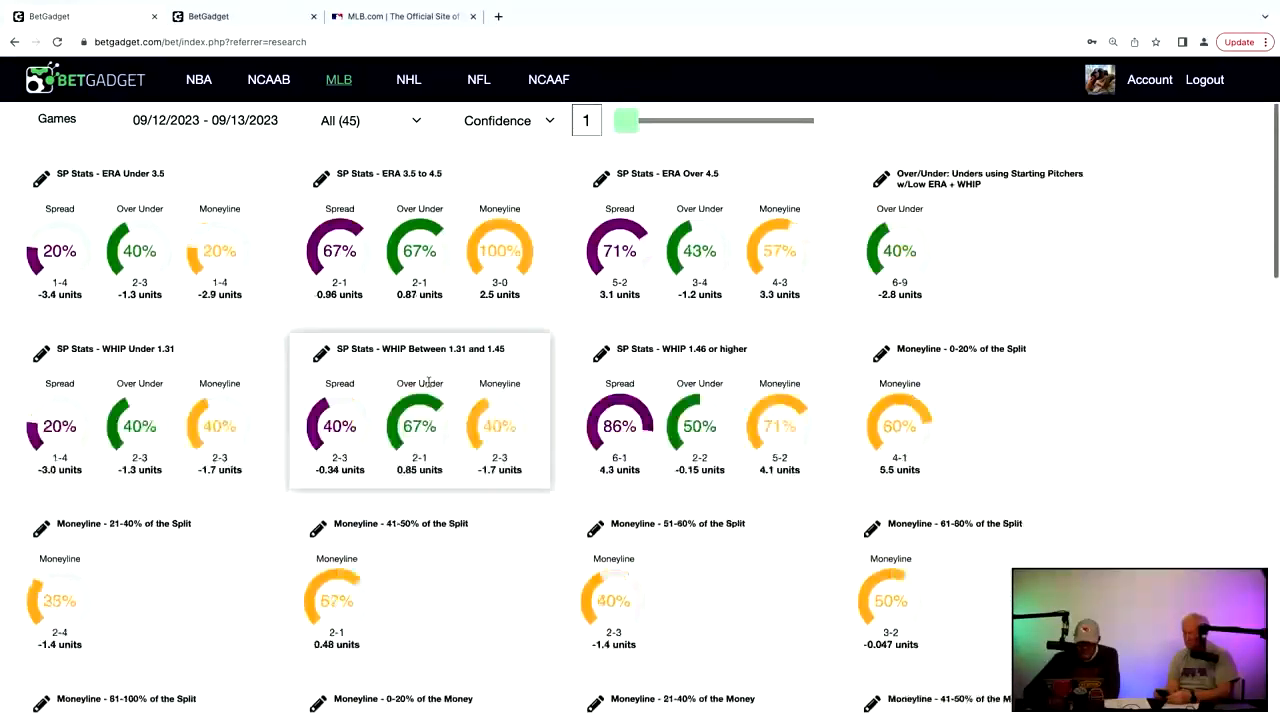
Step: Filter the analysis results to Models only, and open the MLB games for the Team Offensive Stats + SP Stats + Team Records + ML Split % v3 model
left_click(346, 120)
left_click(347, 43)
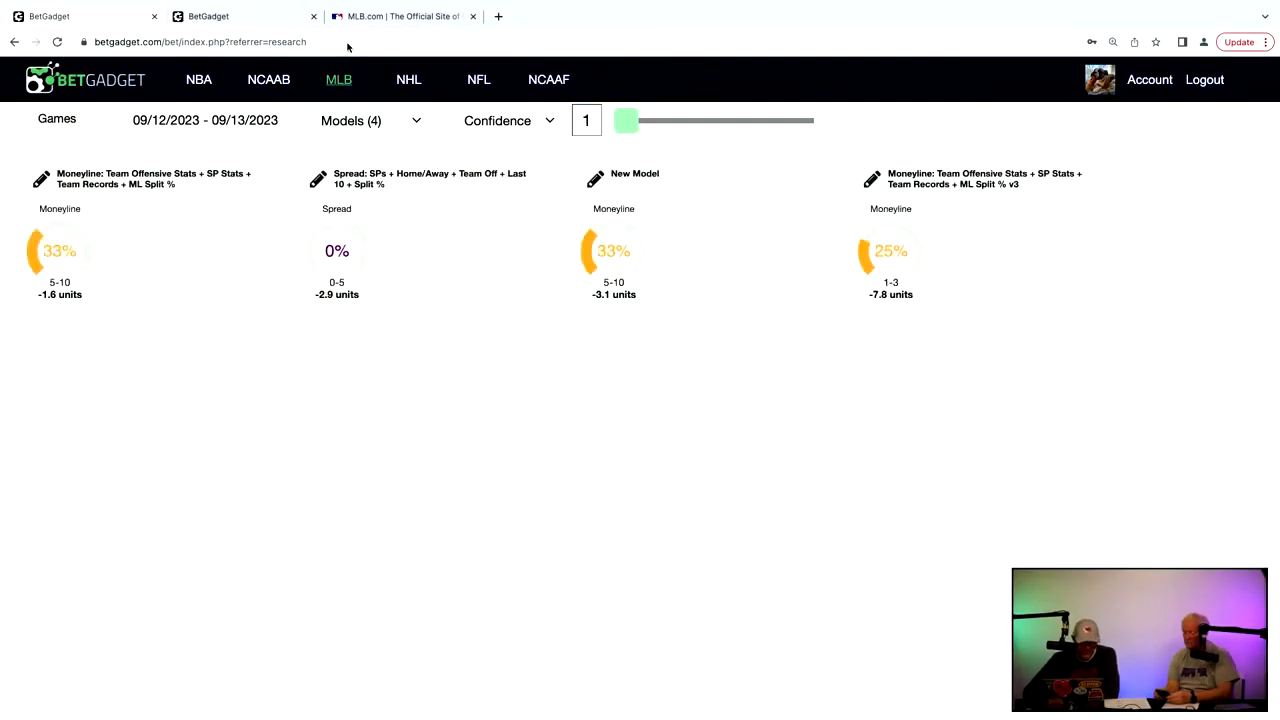
left_click(65, 122)
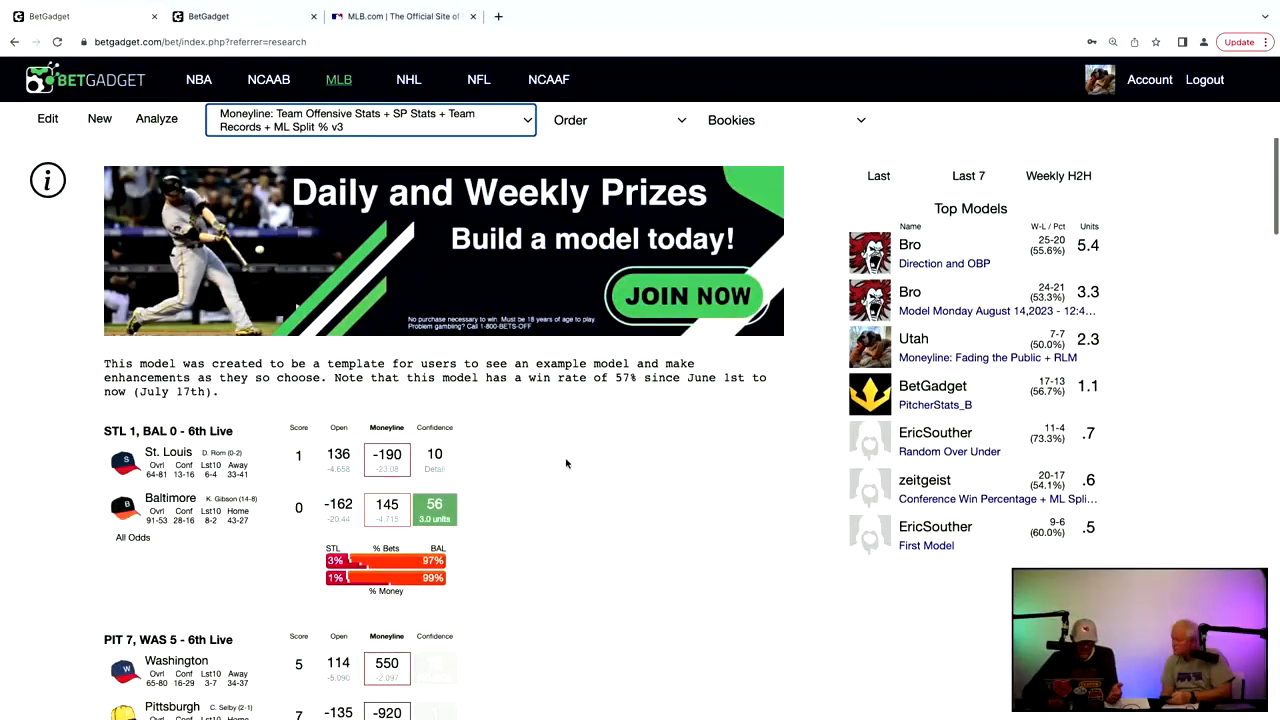
Step: Examine the v3 model's moneyline confidence and picks across the games, including the confidence breakdown for Houston against Oakland
scroll(565, 458, "down", 3)
scroll(565, 458, "down", 1)
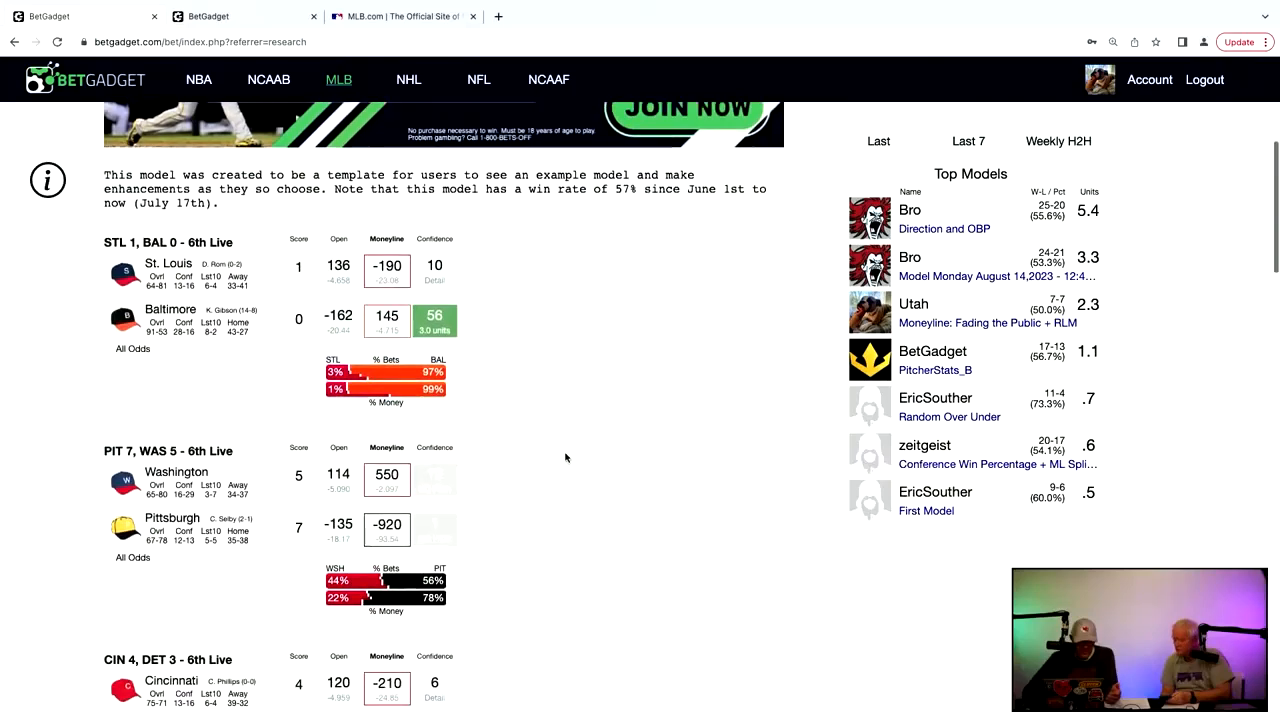
scroll(565, 458, "down", 1)
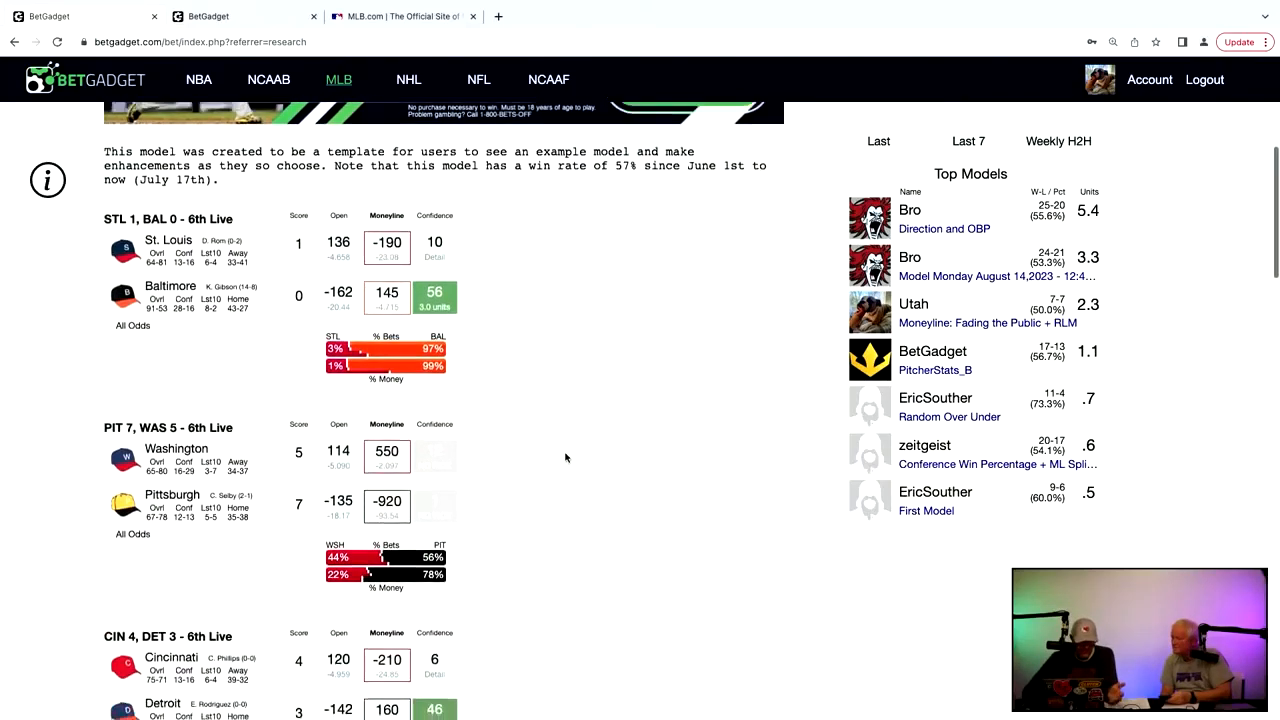
mouse_move(447, 252)
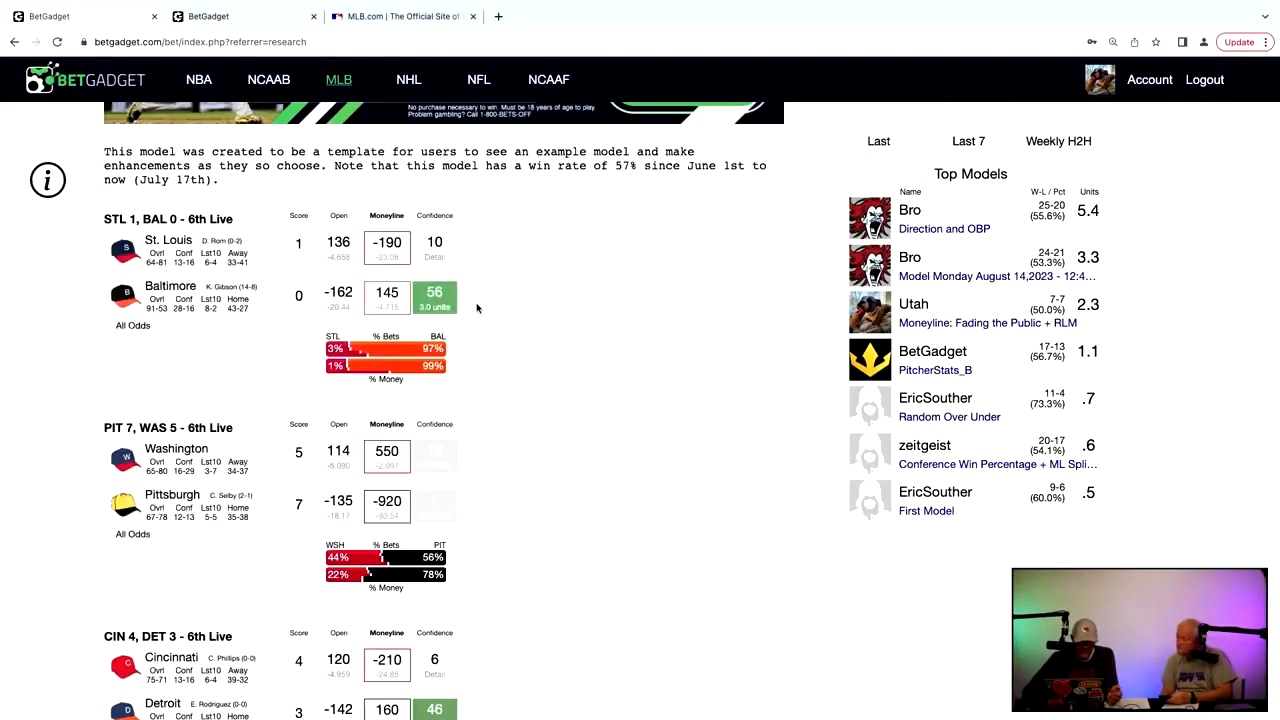
mouse_move(452, 298)
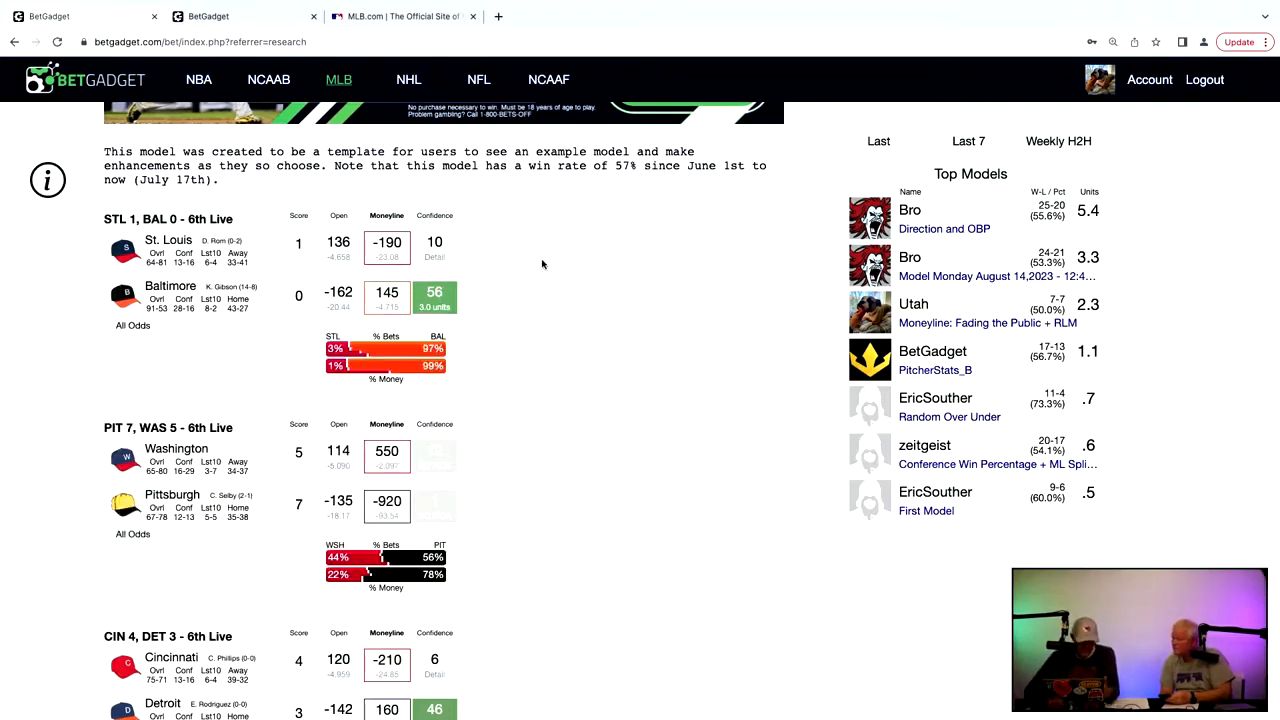
scroll(541, 260, "down", 5)
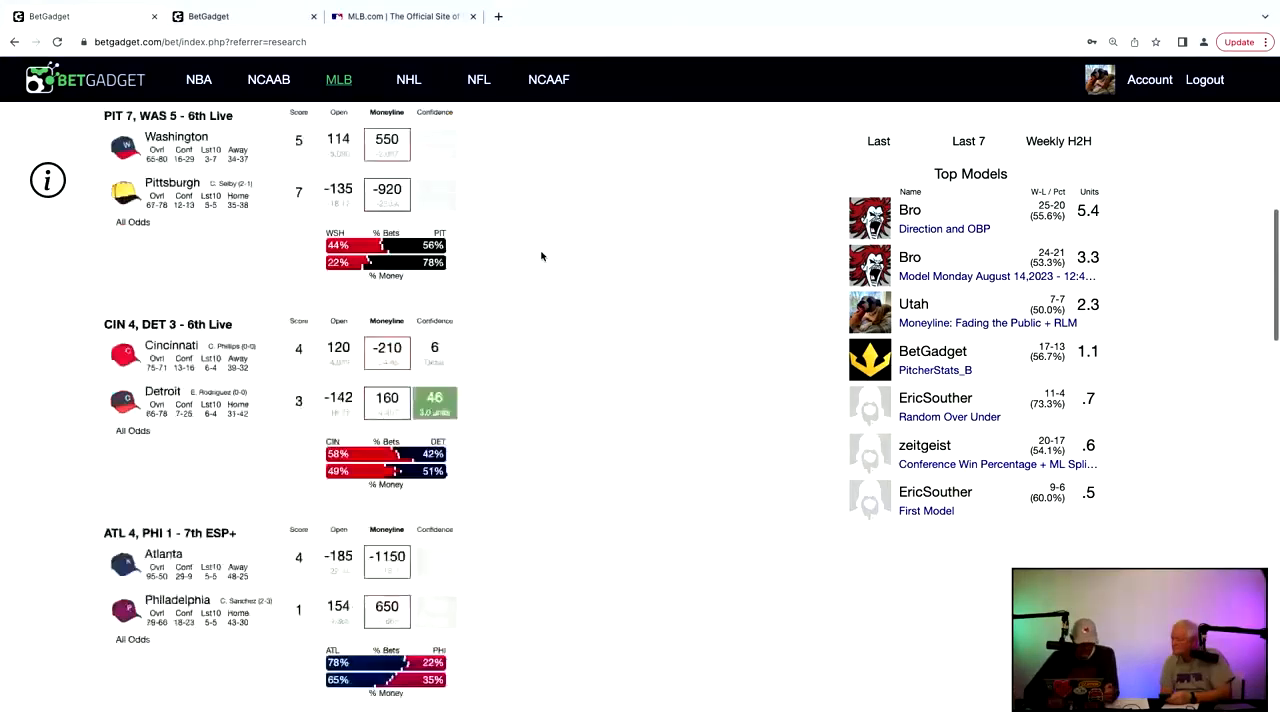
scroll(541, 256, "down", 6)
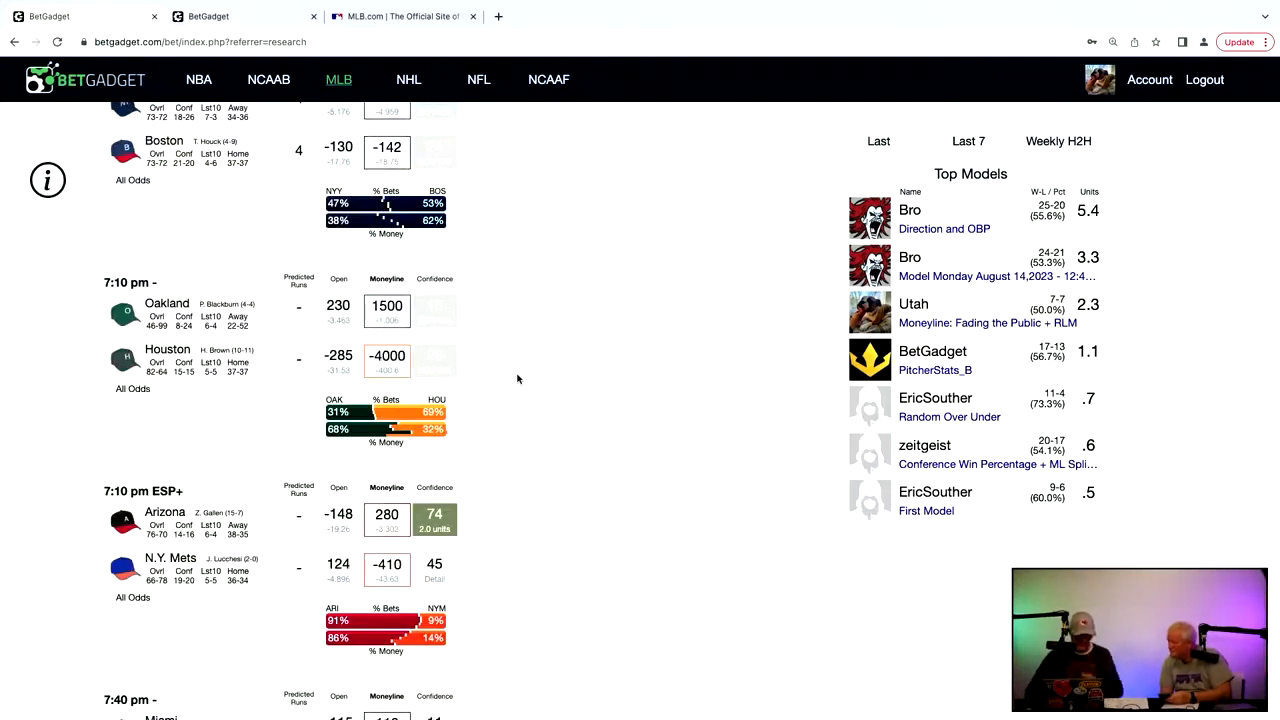
mouse_move(454, 358)
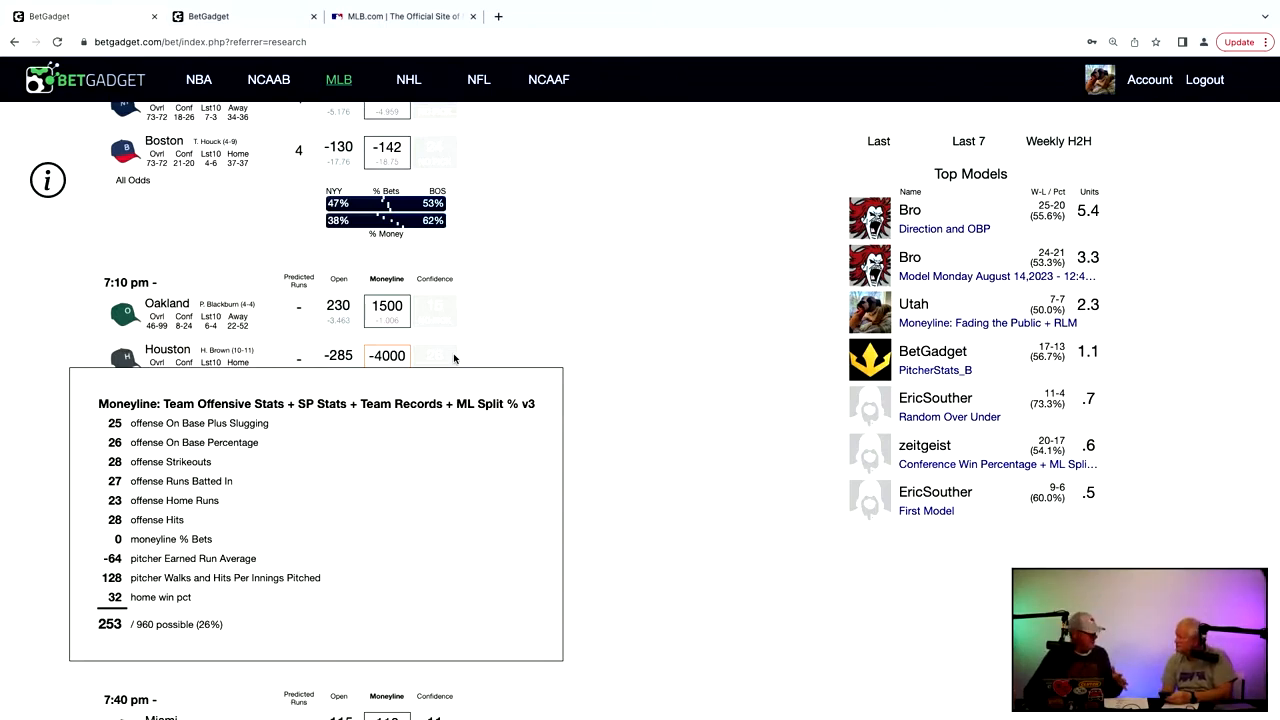
Step: Open the v3 model for editing, check its Picks confidence thresholds, and return to the games list
scroll(543, 291, "up", 10)
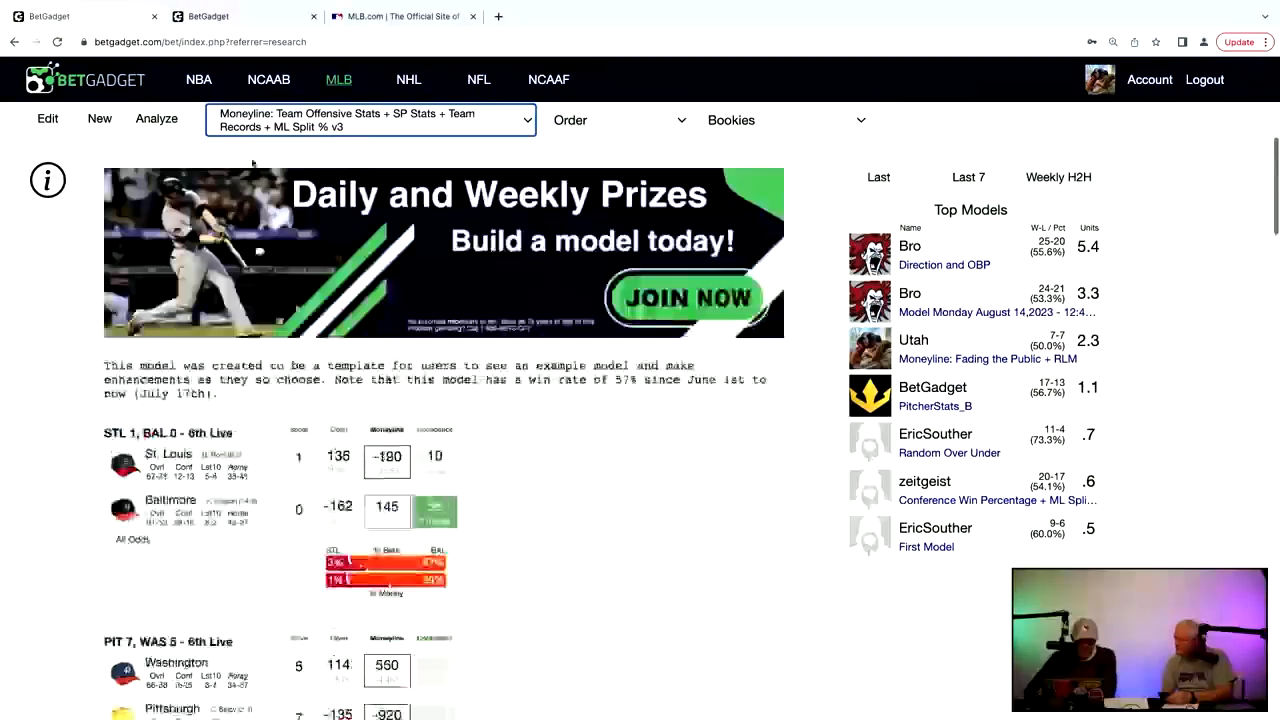
left_click(47, 118)
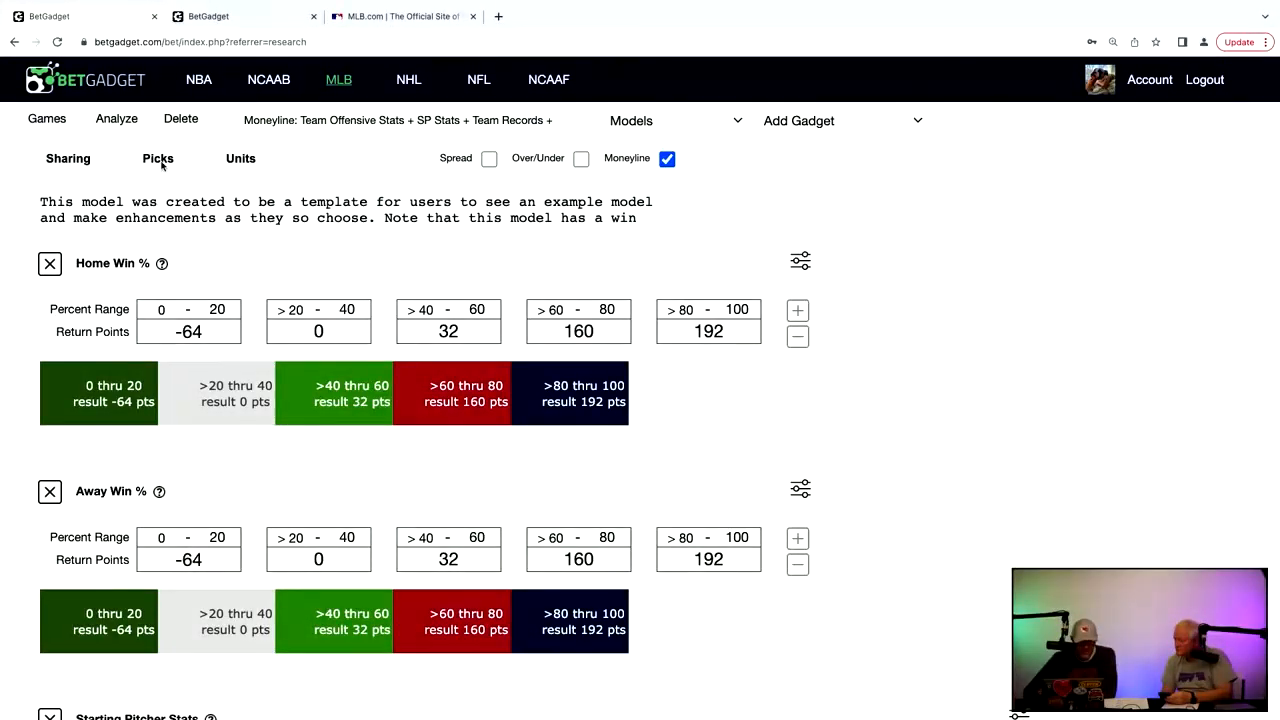
left_click(158, 159)
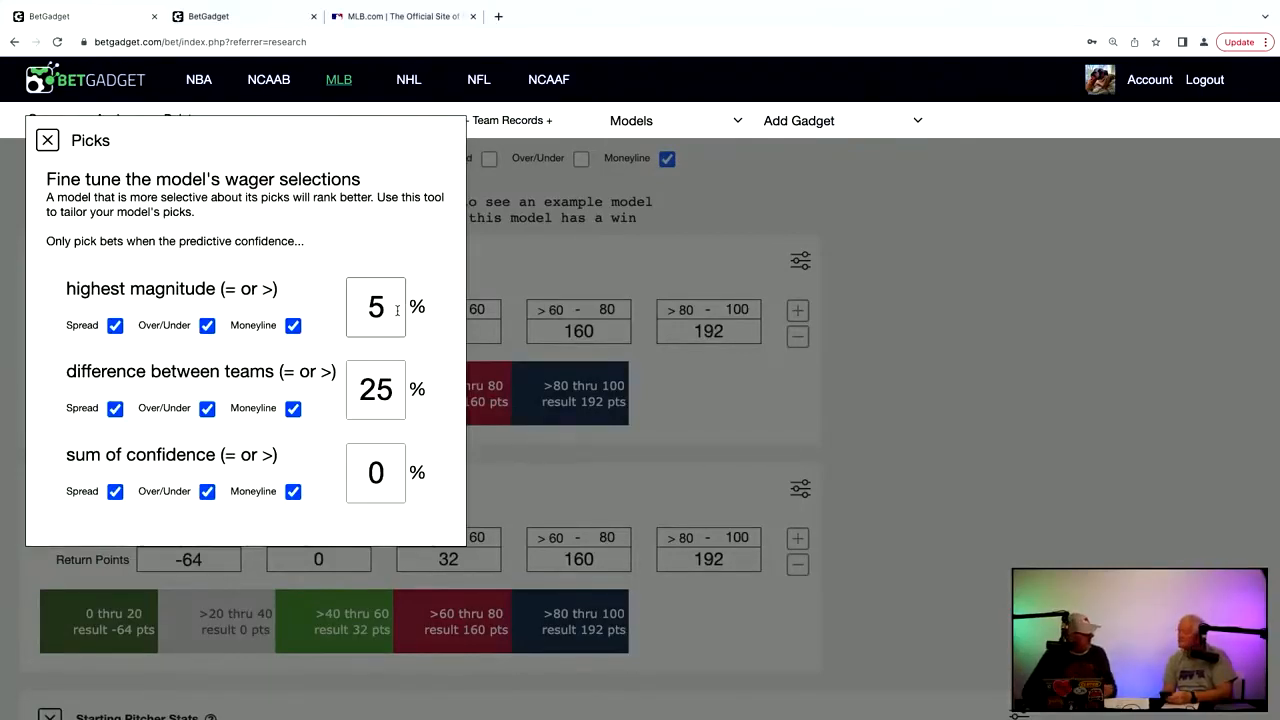
left_click(47, 141)
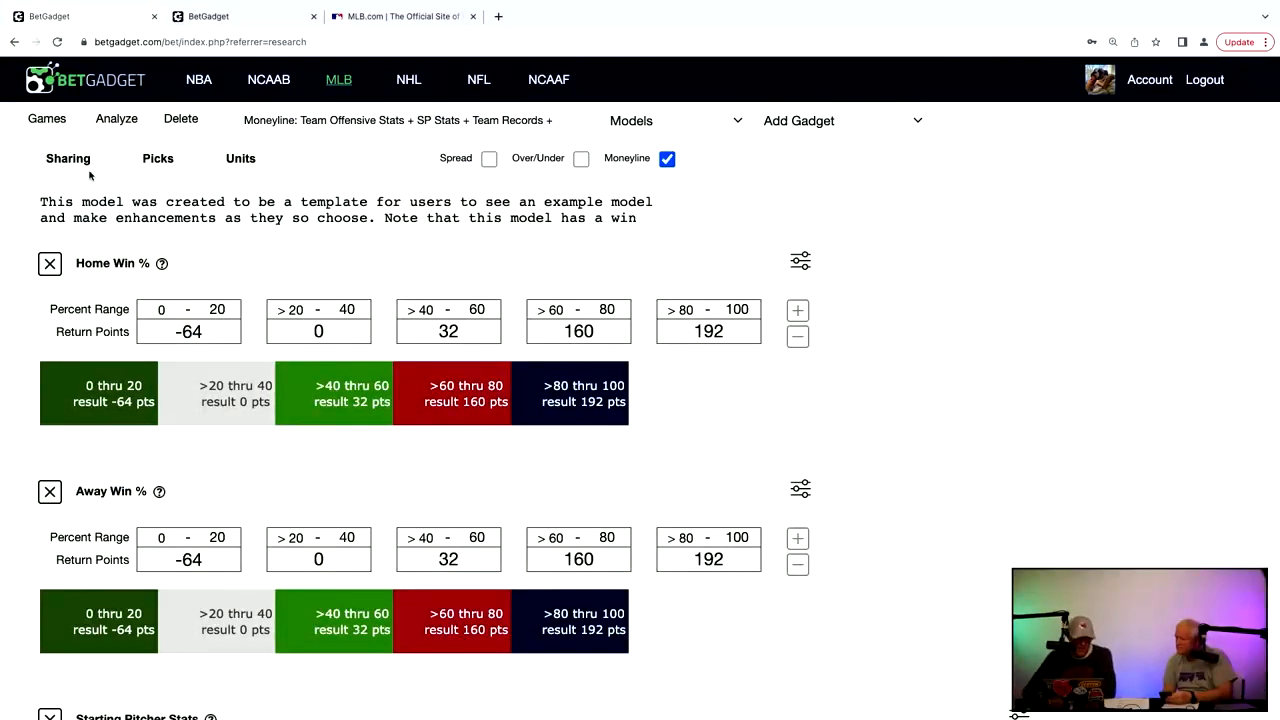
left_click(42, 119)
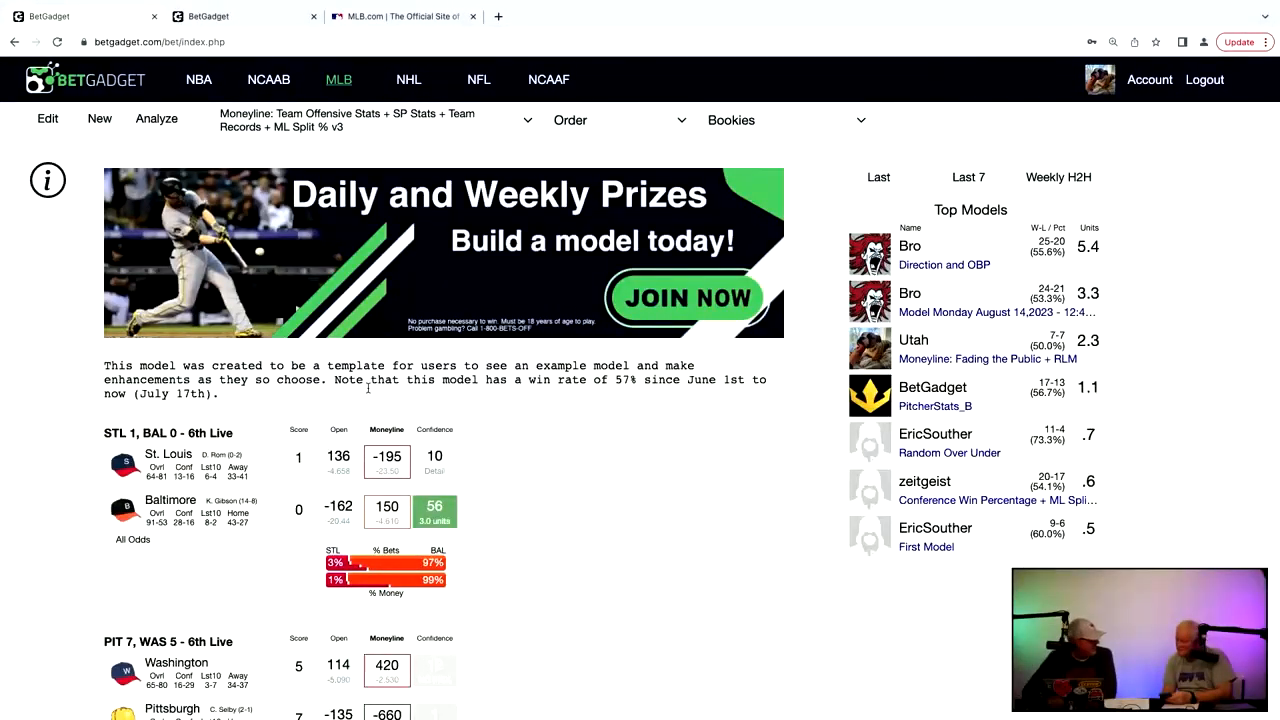
Step: Find the Kansas City at Chi. White Sox game and examine the confidence breakdown of both teams
scroll(368, 390, "down", 8)
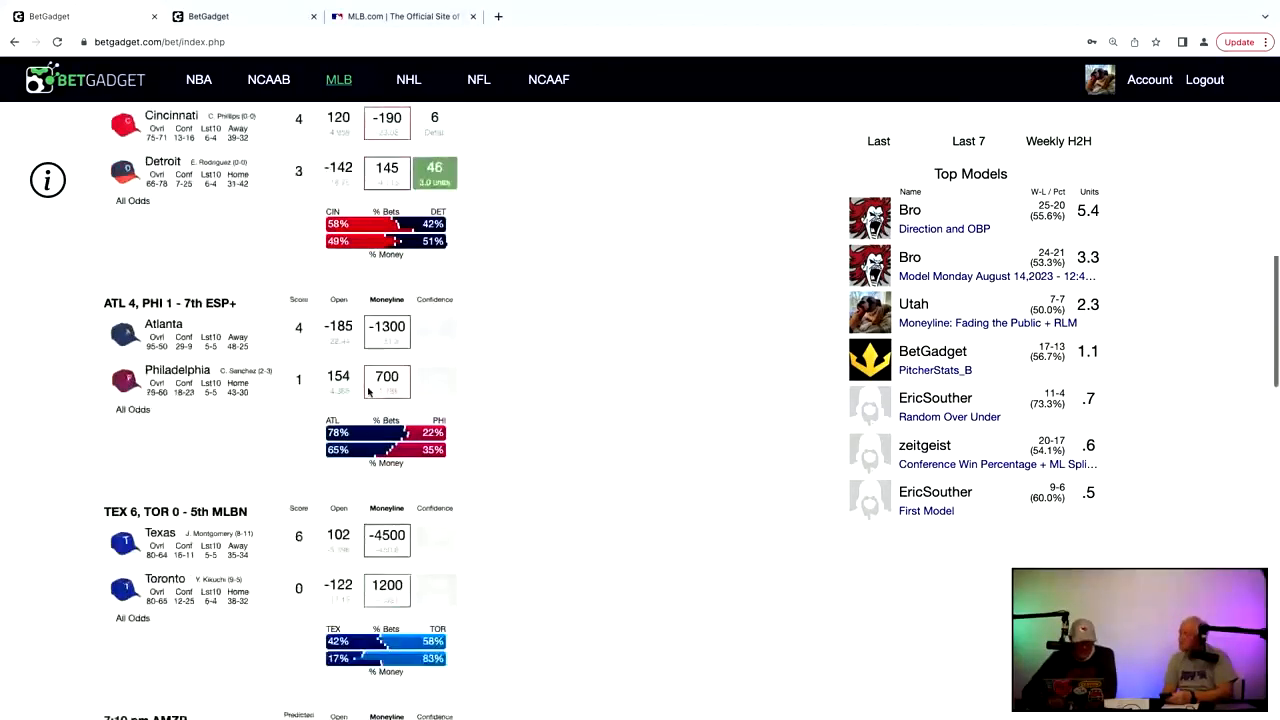
scroll(368, 392, "down", 9)
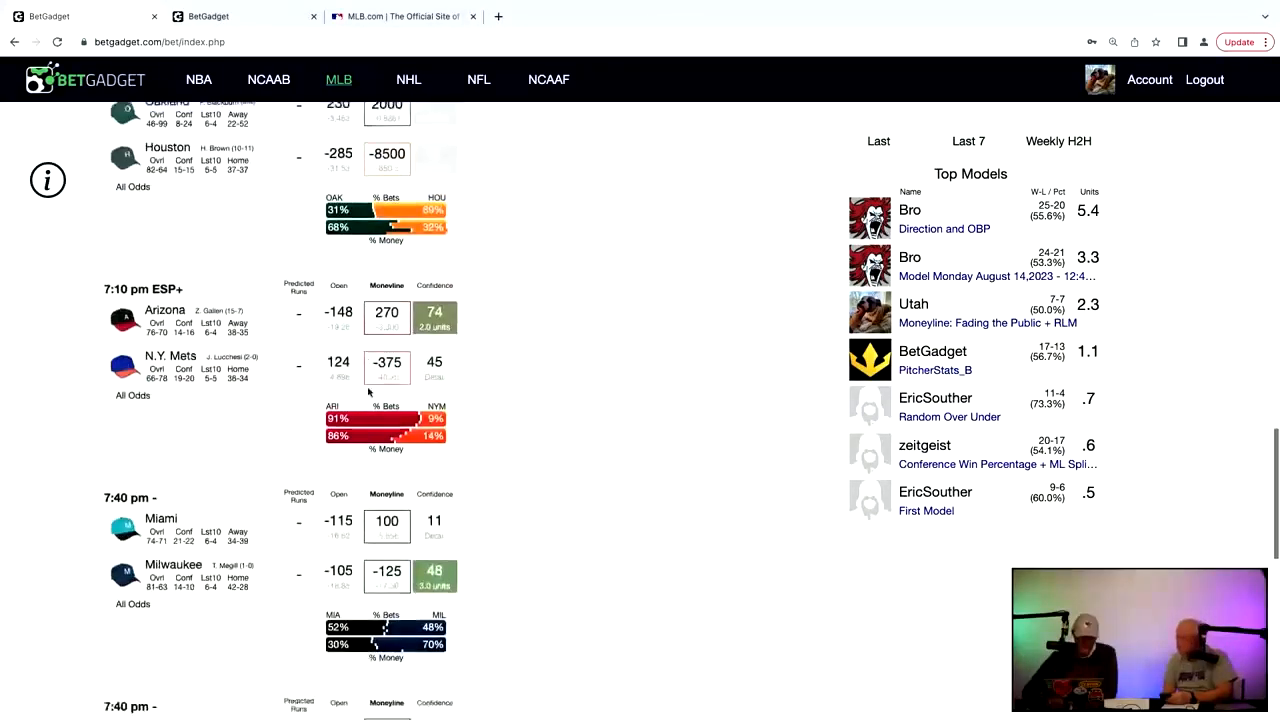
scroll(368, 392, "down", 3)
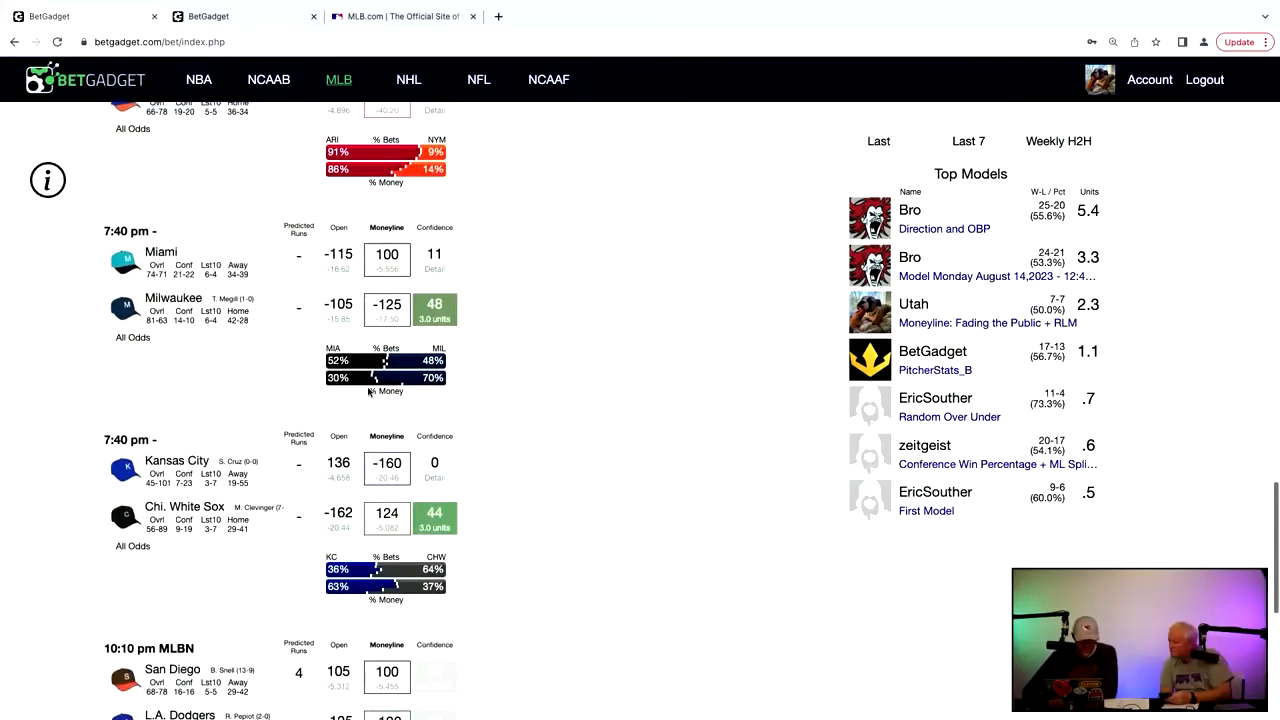
scroll(368, 392, "down", 1)
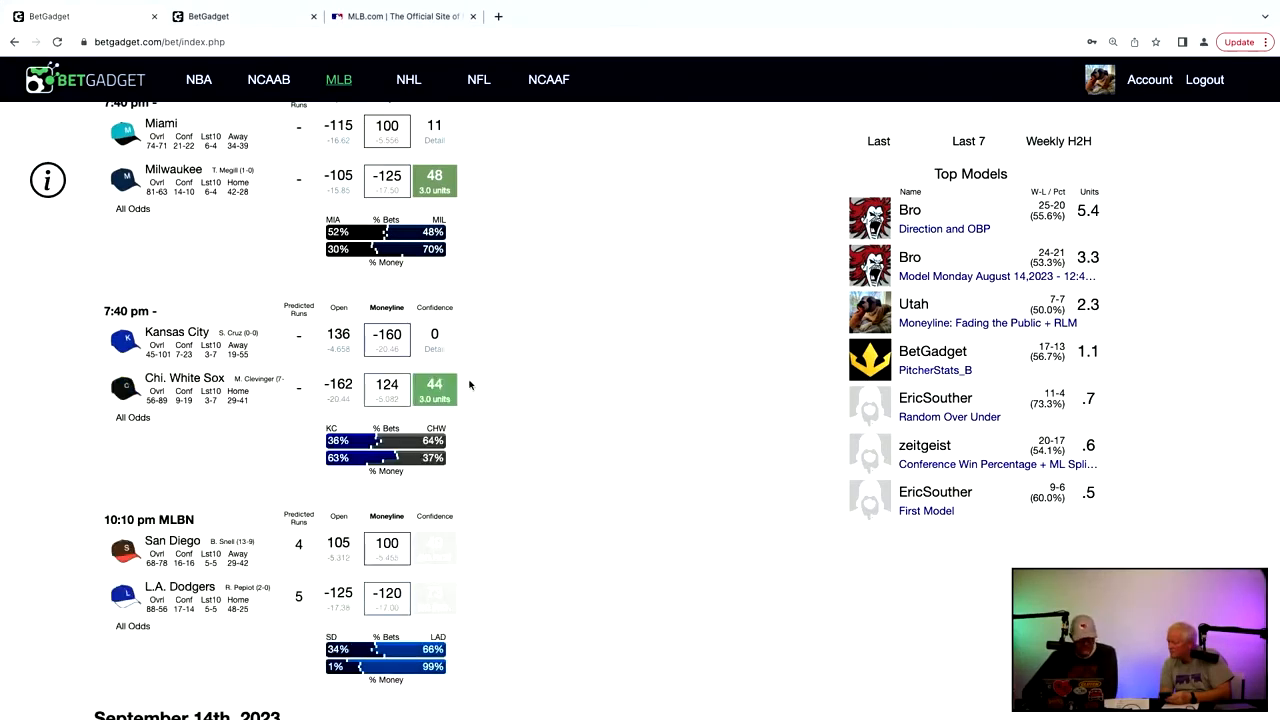
mouse_move(241, 333)
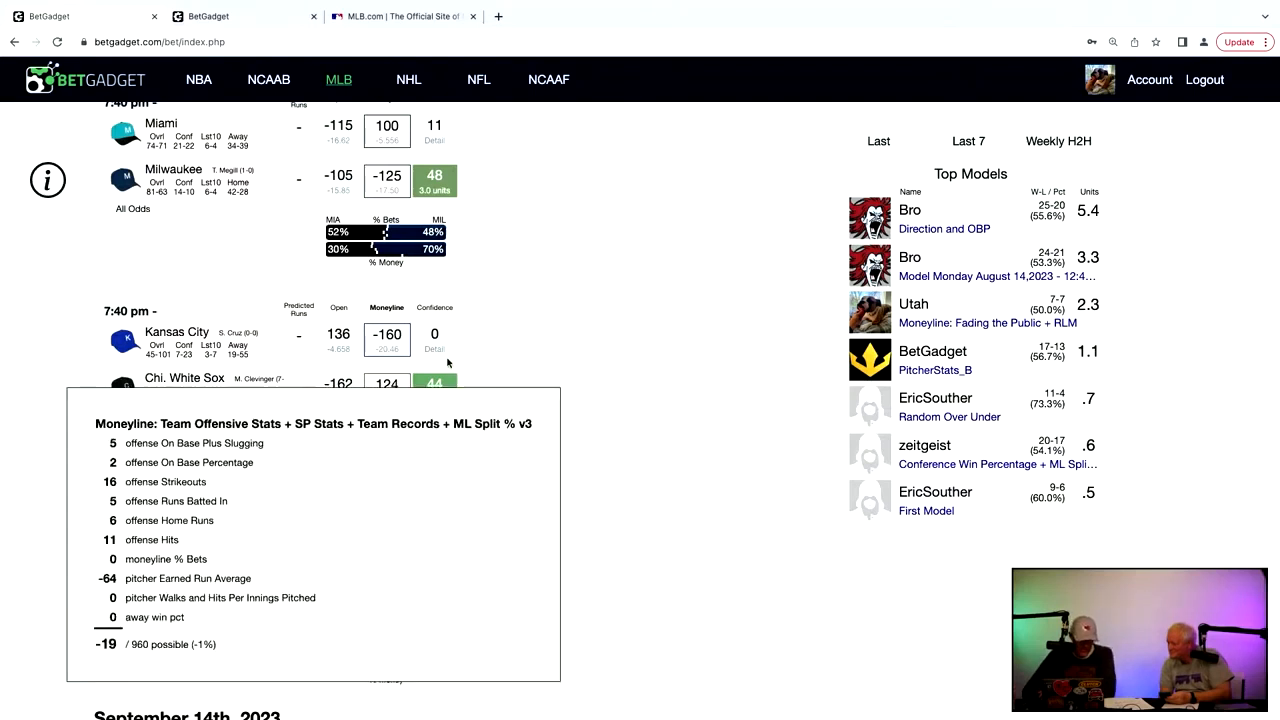
mouse_move(440, 390)
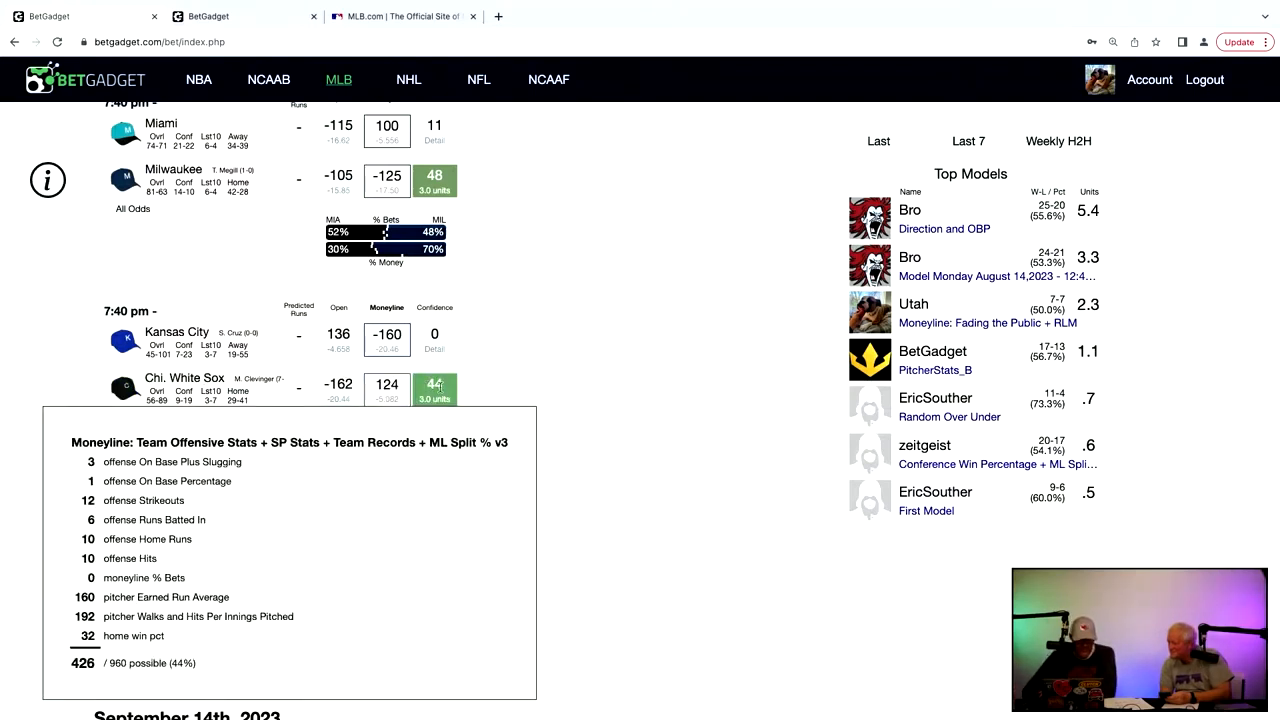
mouse_move(244, 374)
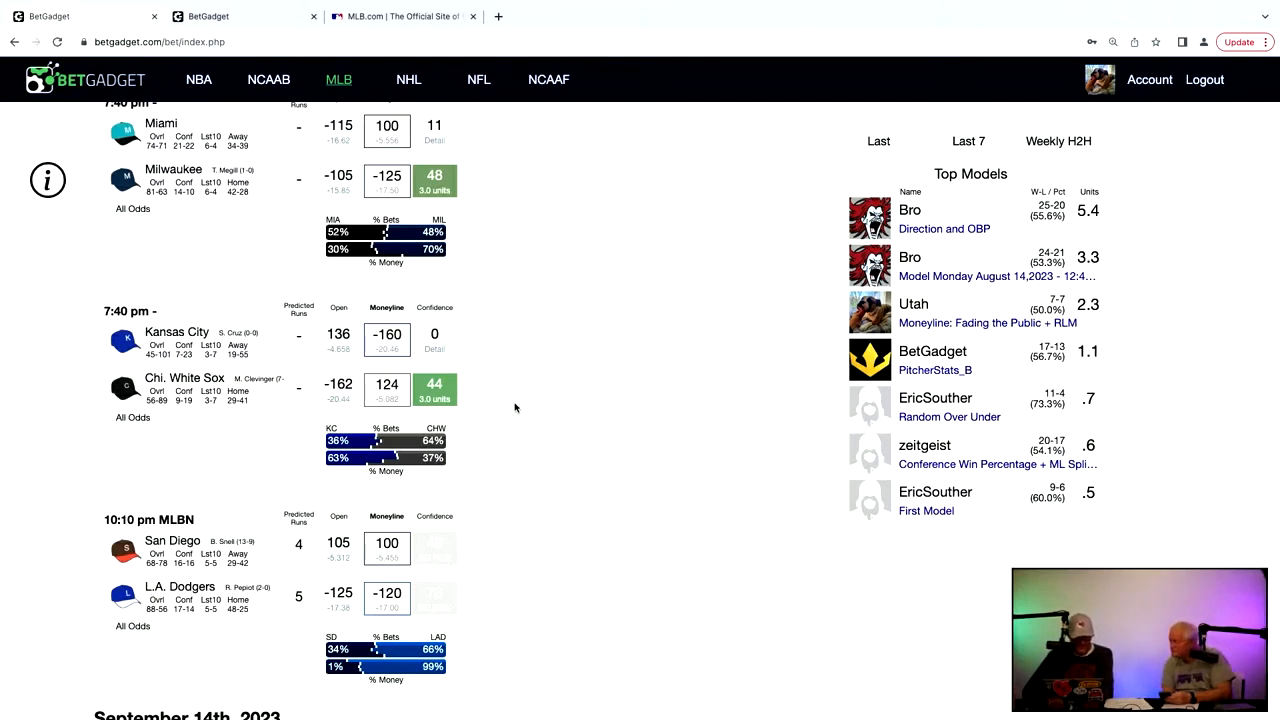
Step: Examine the confidence breakdowns of L.A. Dodgers and San Diego in their 10:10 pm game
scroll(515, 407, "down", 1)
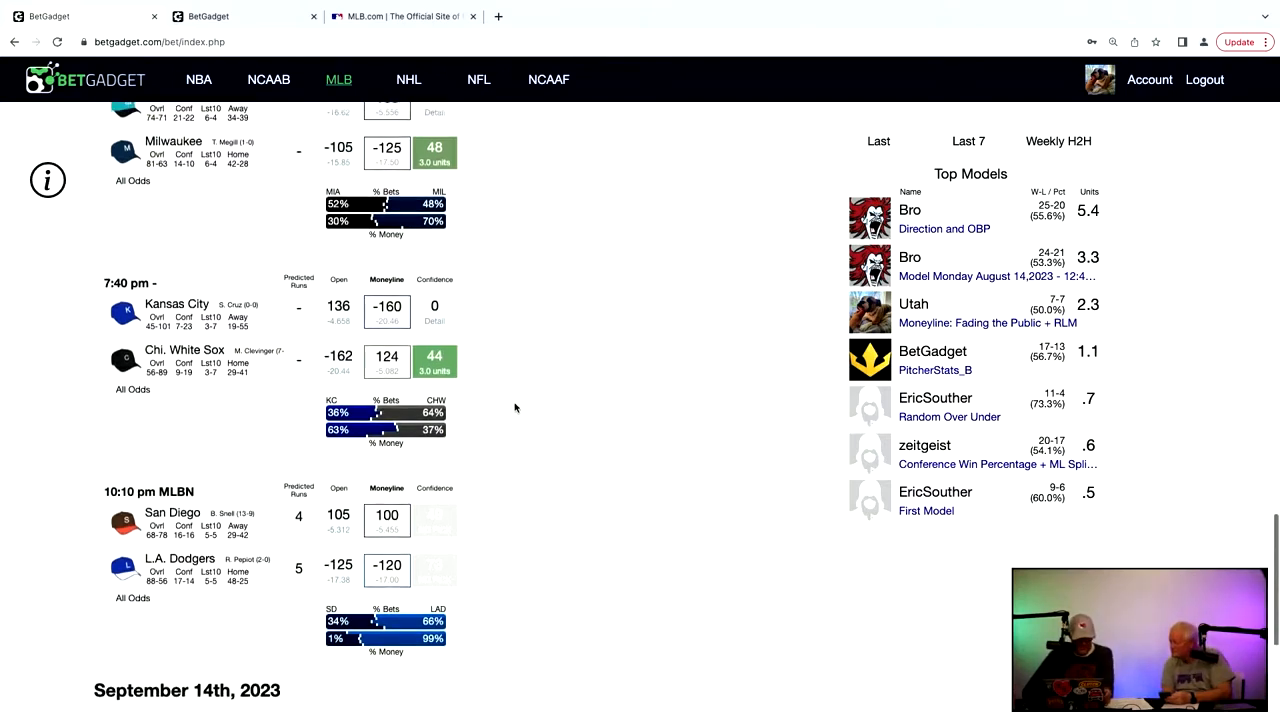
scroll(515, 407, "down", 1)
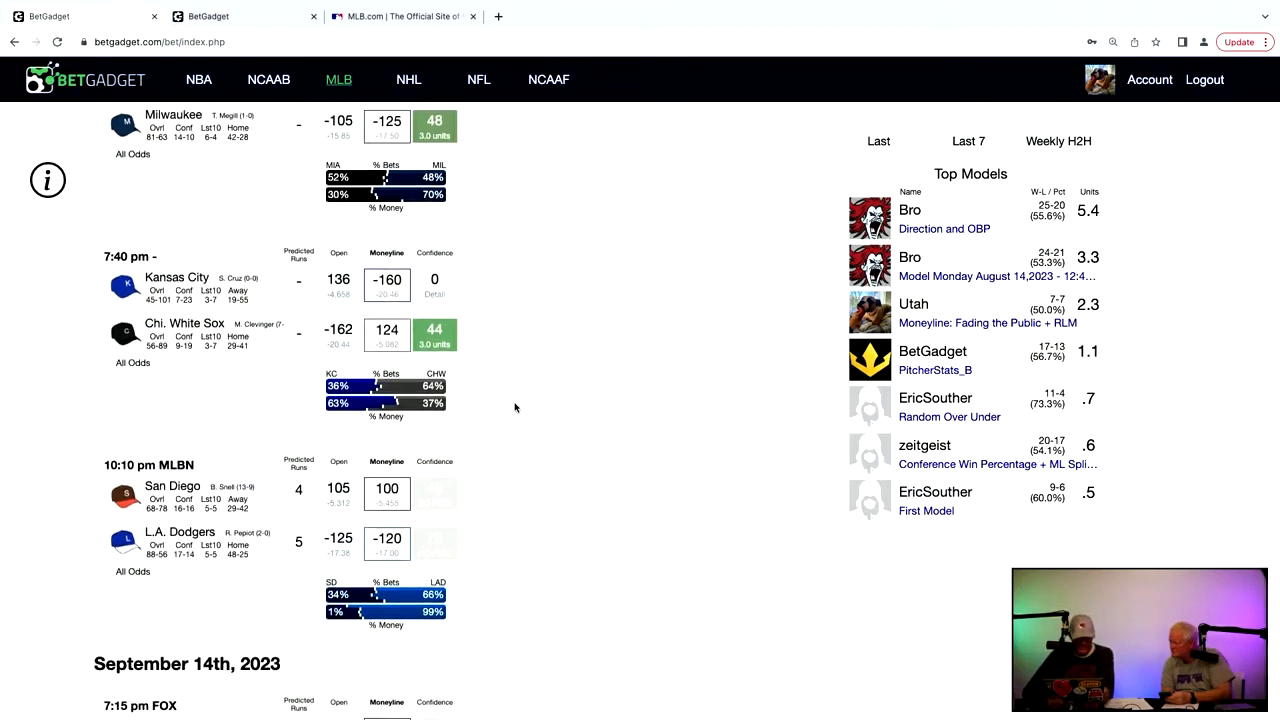
scroll(515, 407, "down", 2)
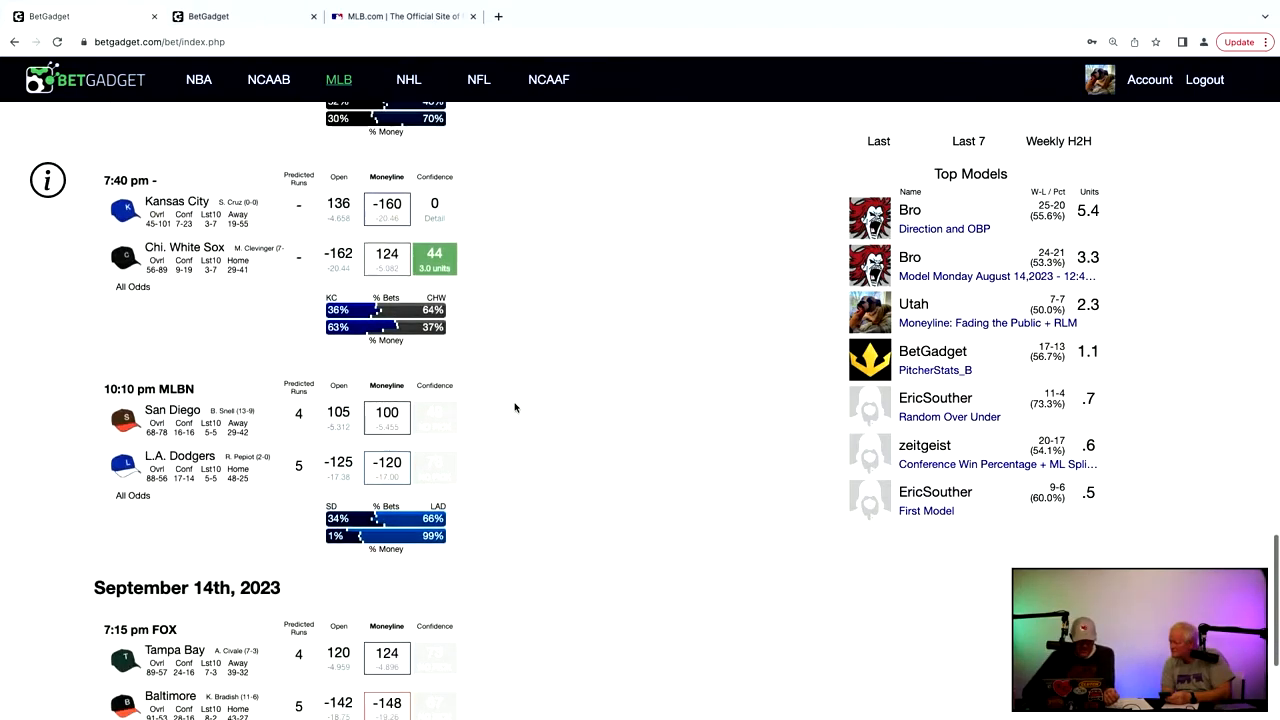
scroll(441, 446, "down", 1)
mouse_move(441, 446)
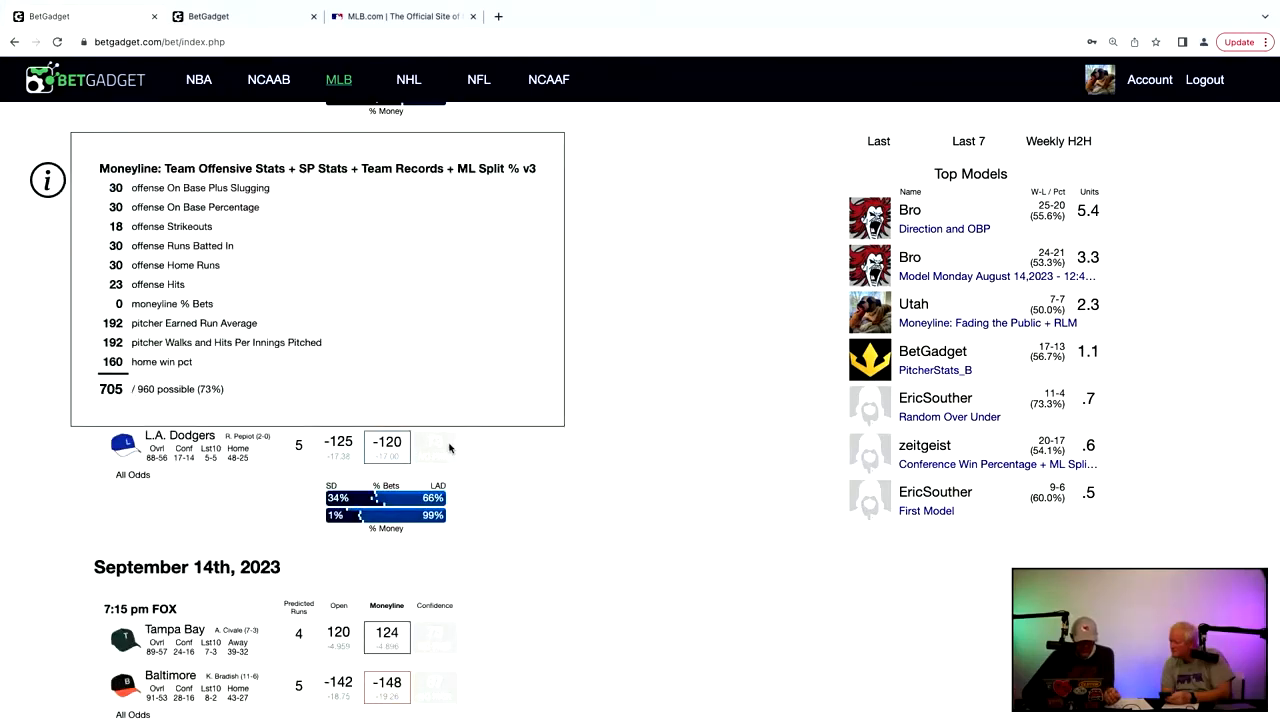
mouse_move(455, 410)
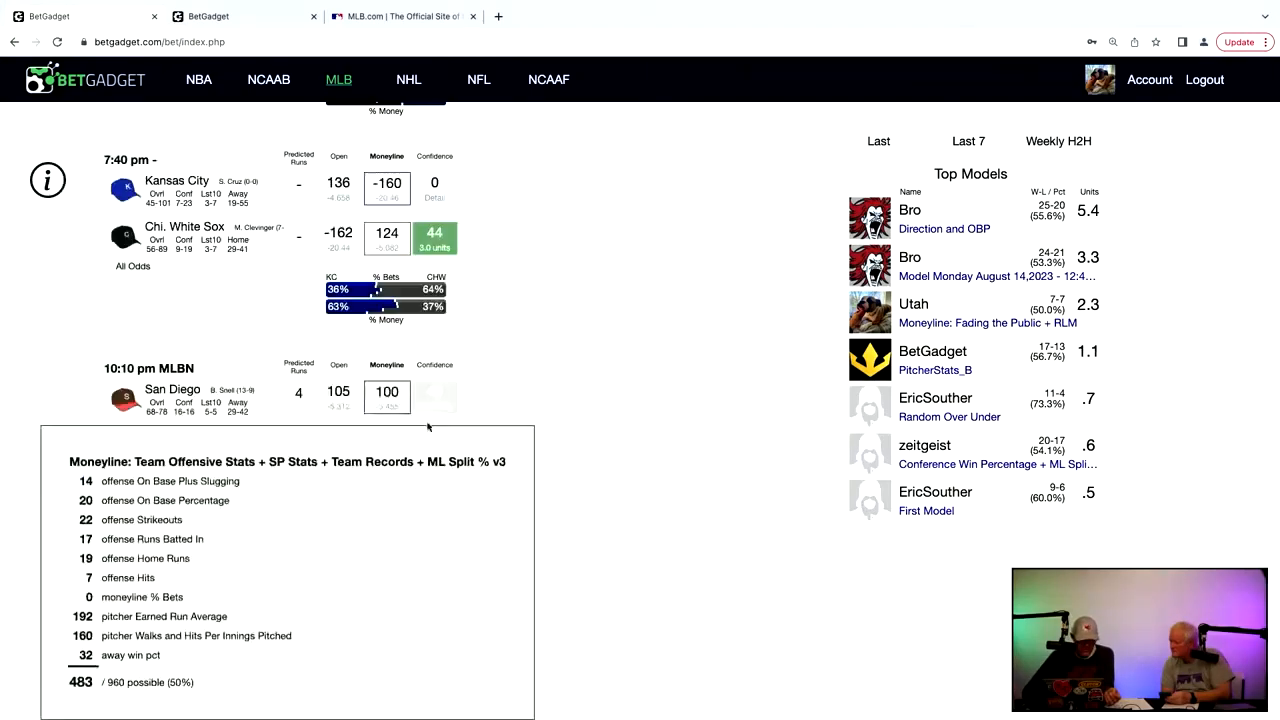